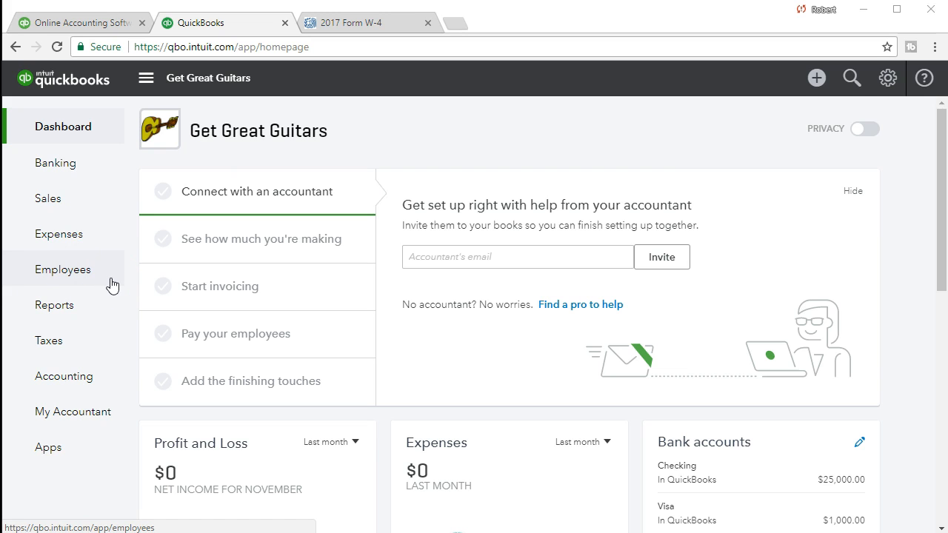
# Step: From the Employees page, start a new employee and decline payroll setup with Not right now
pyautogui.click(111, 285)
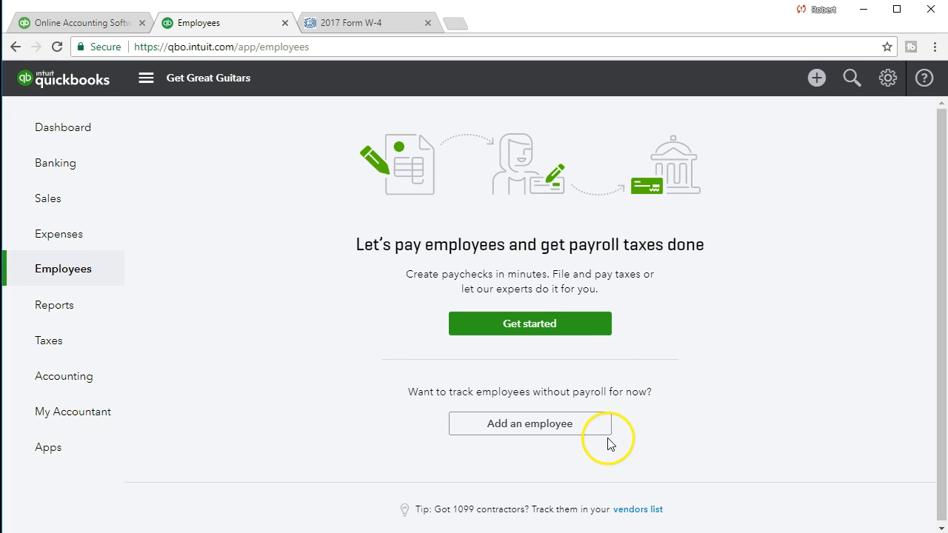
pyautogui.click(517, 434)
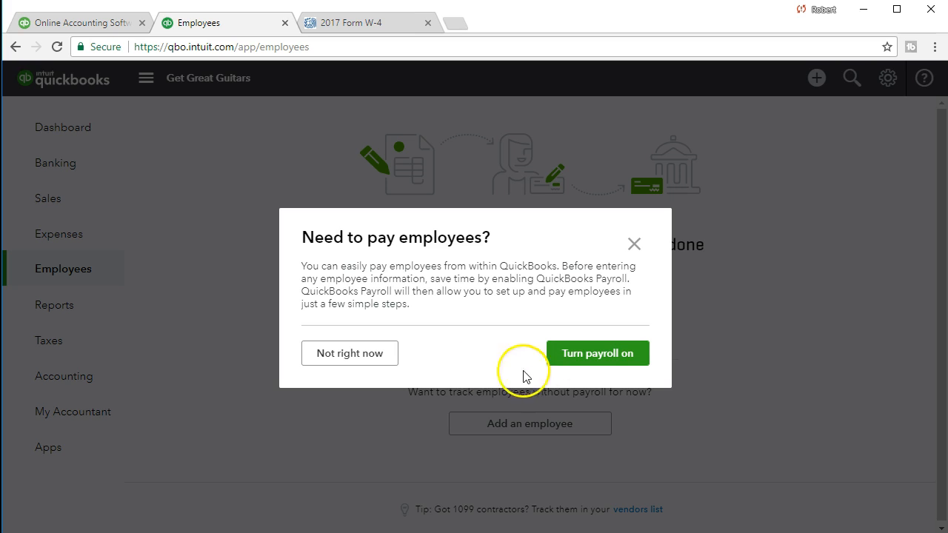
pyautogui.click(350, 353)
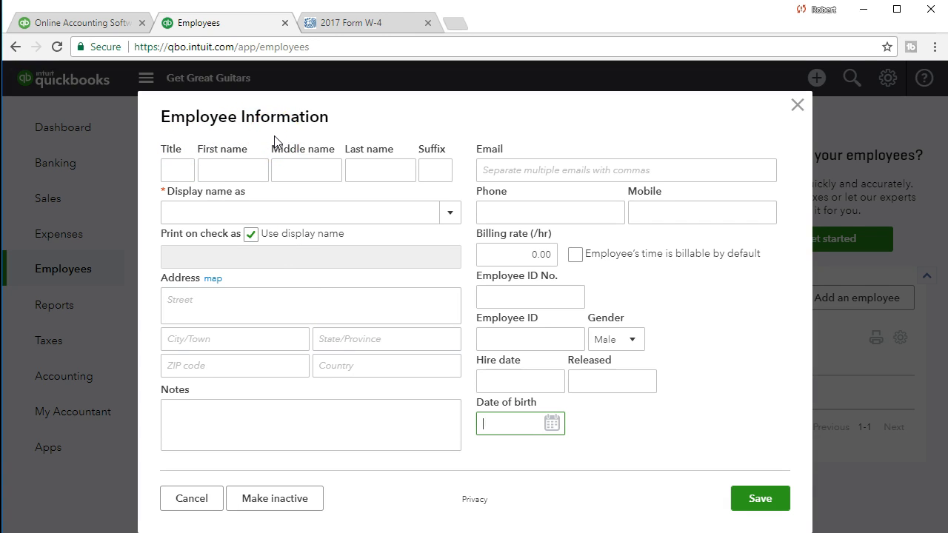
pyautogui.click(285, 176)
pyautogui.click(426, 243)
# Step: Switch to the 2017 Form W-4 PDF and scroll up to its instructions at the top
pyautogui.click(356, 29)
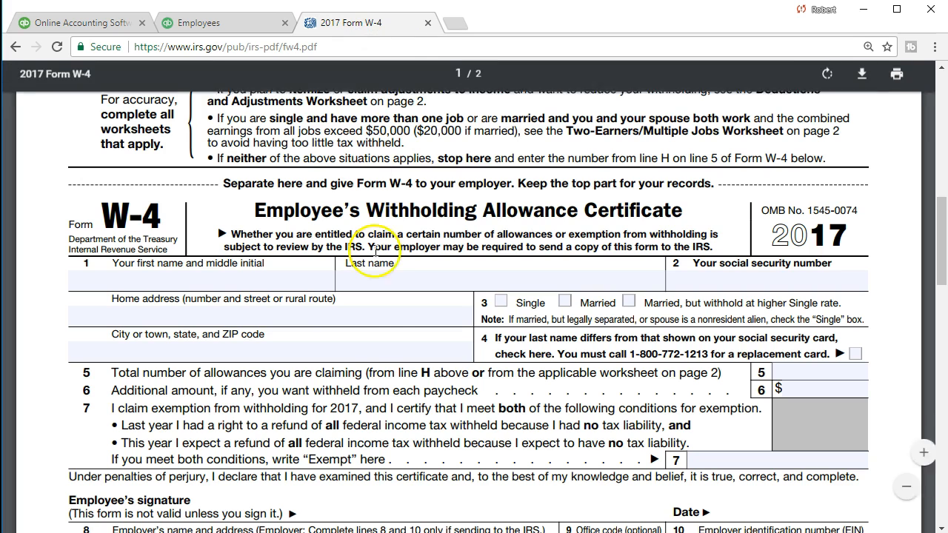
pyautogui.scroll(5, 368, 335)
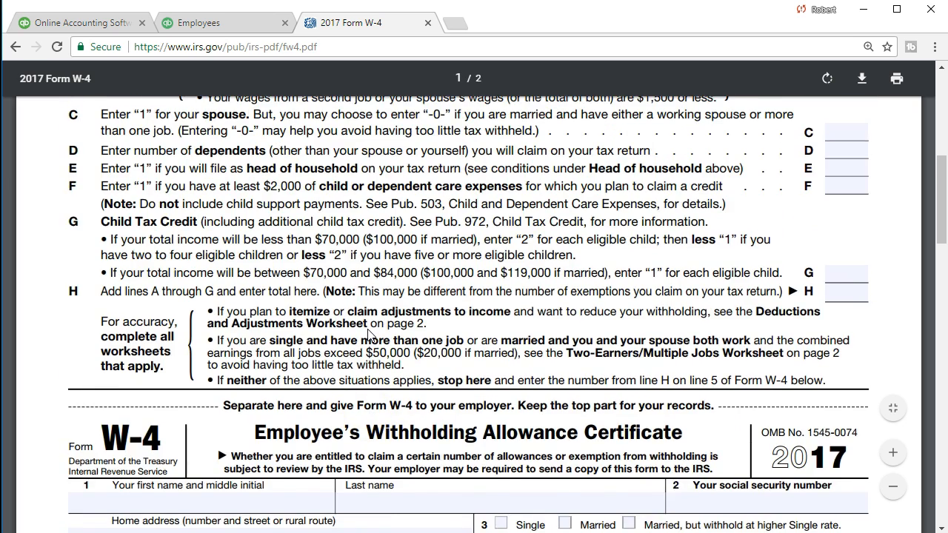
pyautogui.scroll(1, 369, 335)
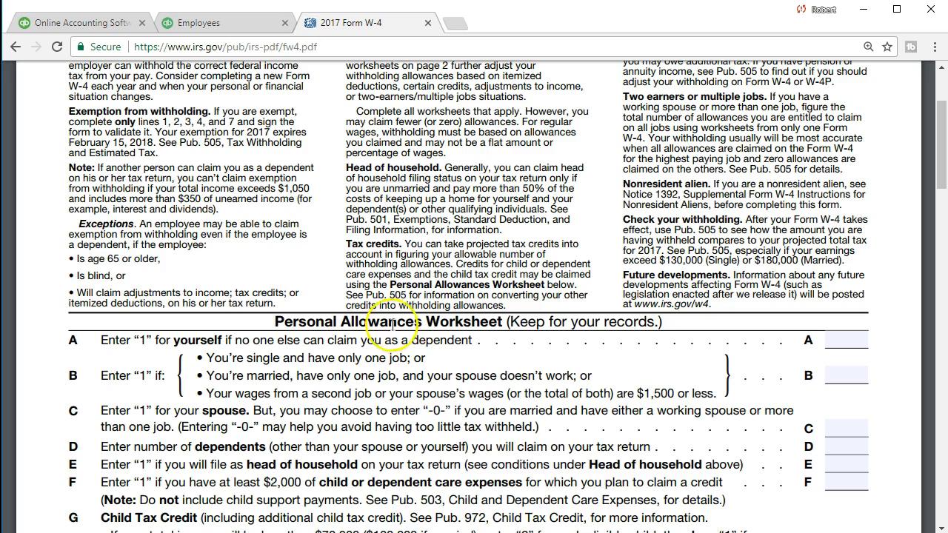
pyautogui.scroll(3, 413, 334)
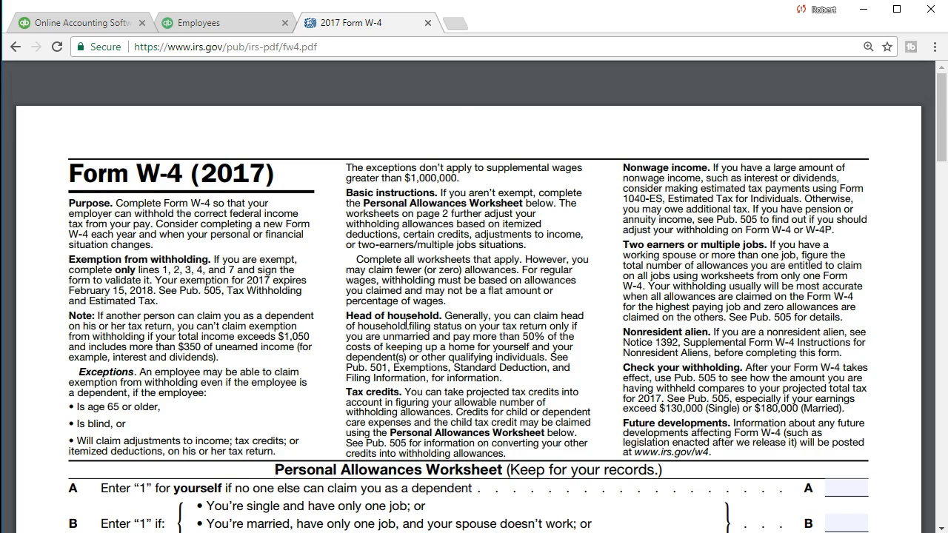
# Step: Scroll the W-4 down to the Withholding Allowance Certificate, then go back to the QuickBooks employee form
pyautogui.scroll(-8, 407, 323)
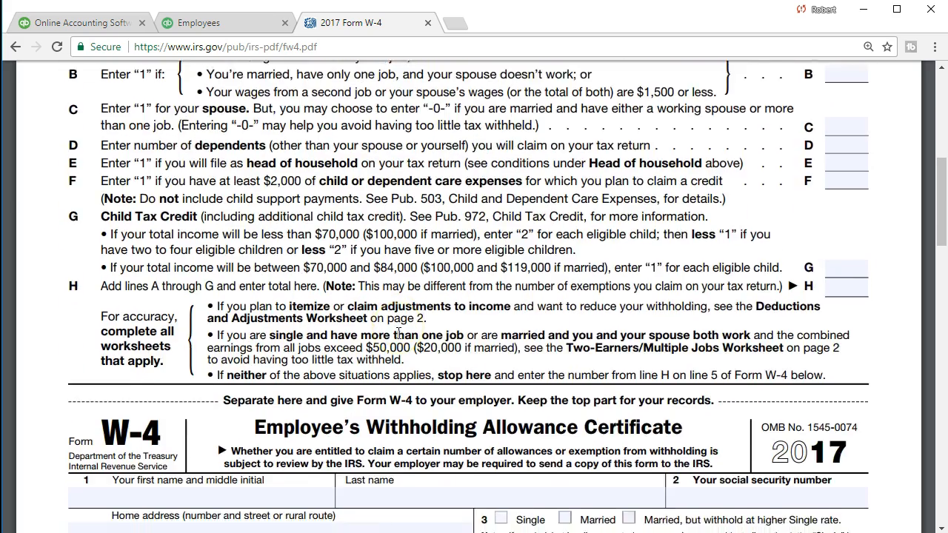
pyautogui.scroll(-1, 399, 334)
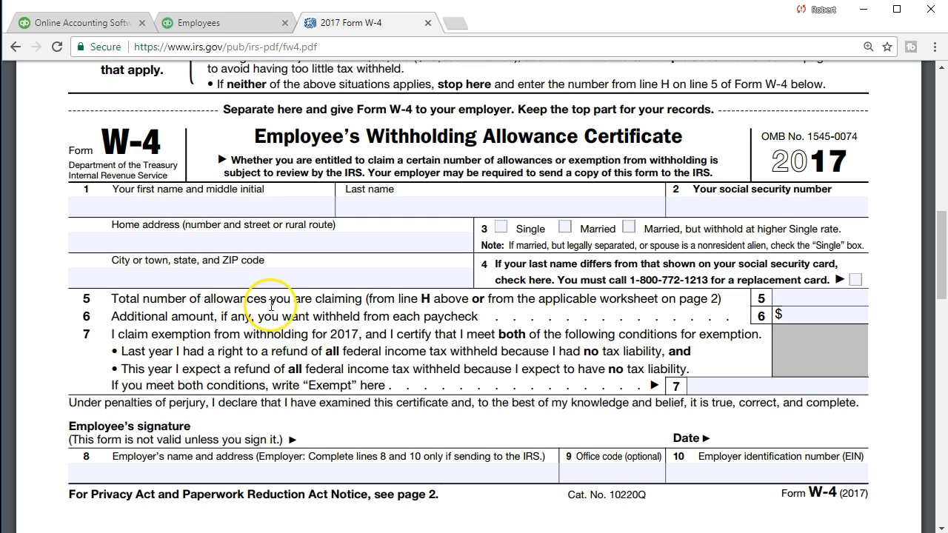
pyautogui.click(243, 26)
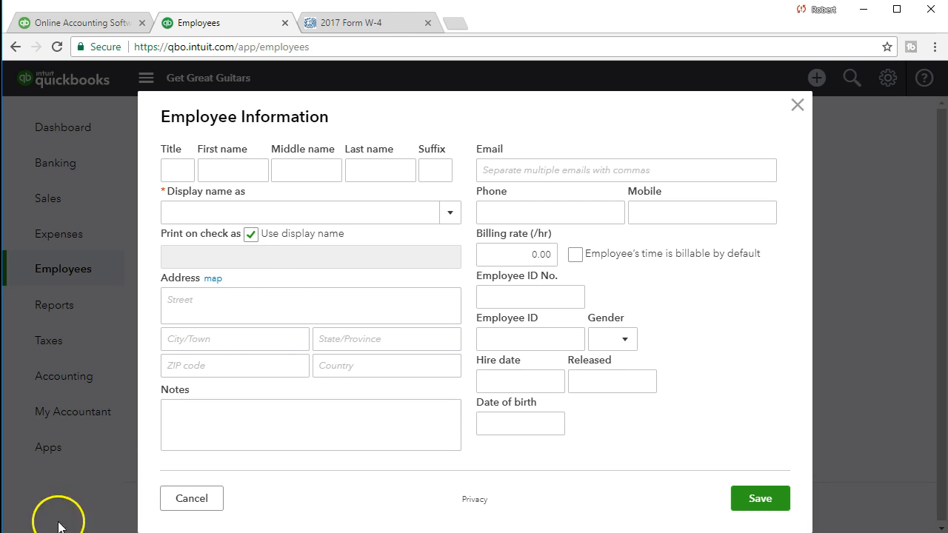
# Step: Enter the employee's first and last name, keeping the display name in first-last order
pyautogui.click(179, 172)
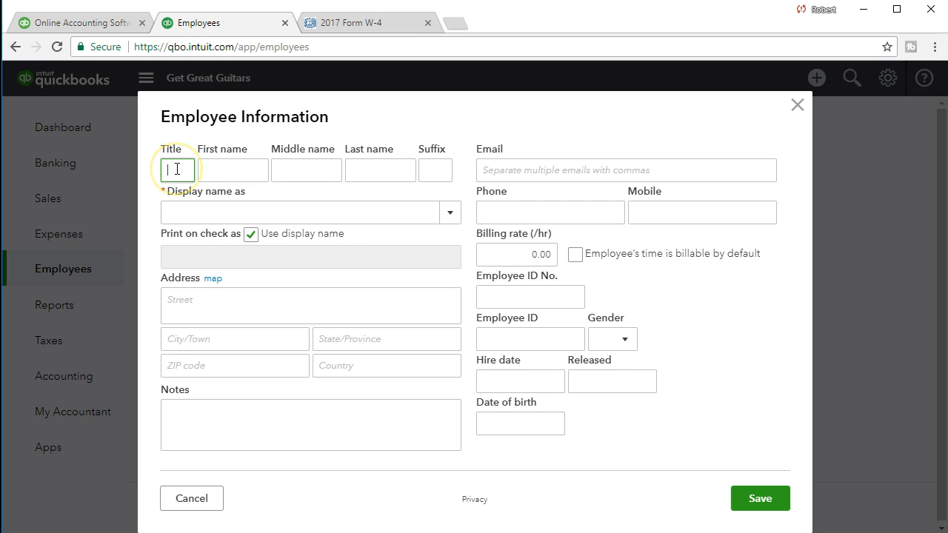
pyautogui.press('Tab')
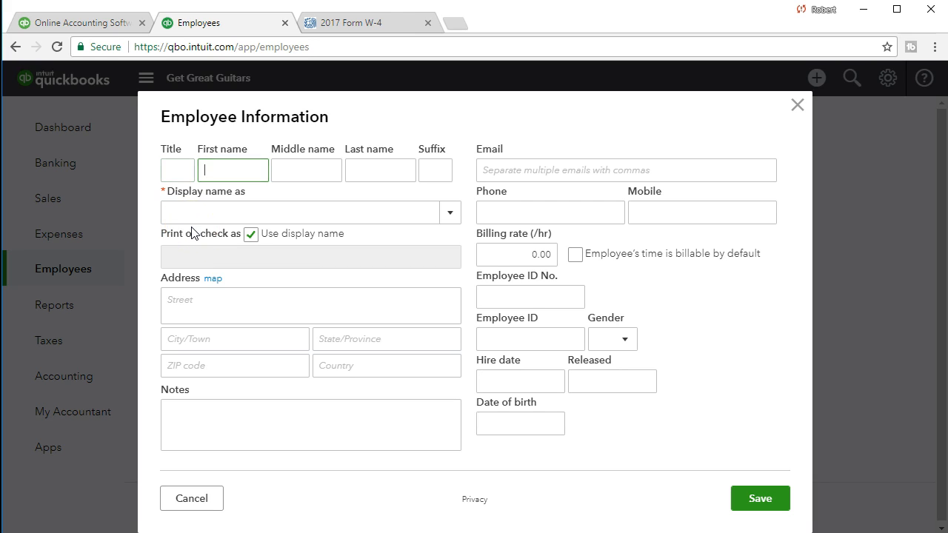
pyautogui.write('Adam')
pyautogui.press('Tab')
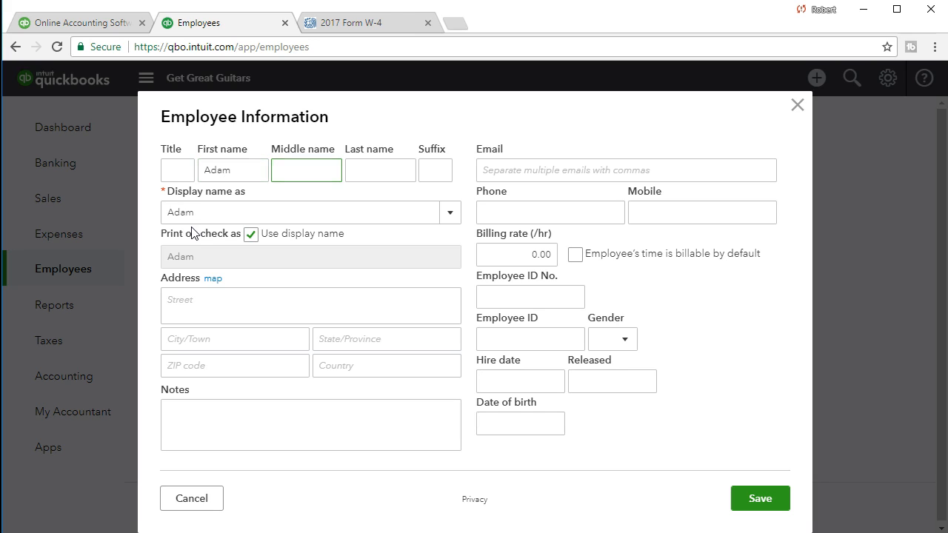
pyautogui.write('H')
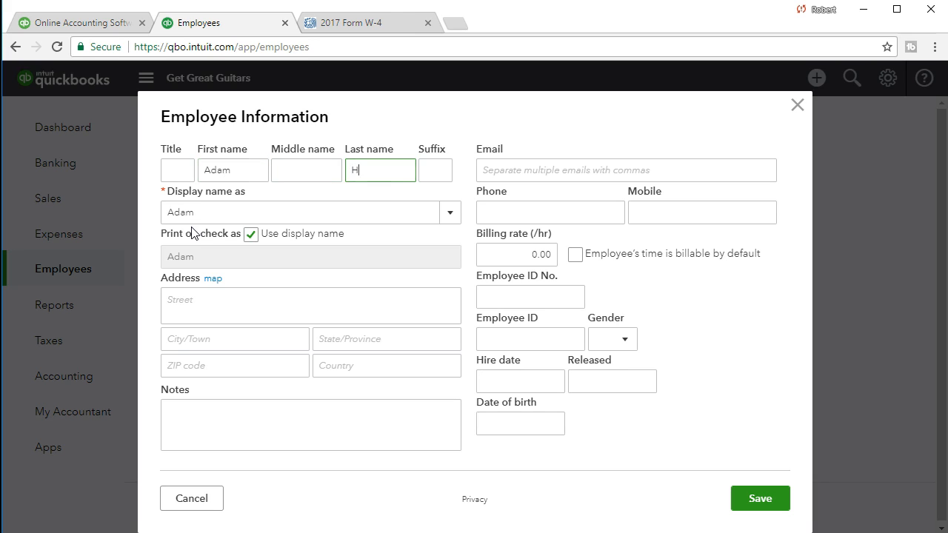
pyautogui.write('amulton')
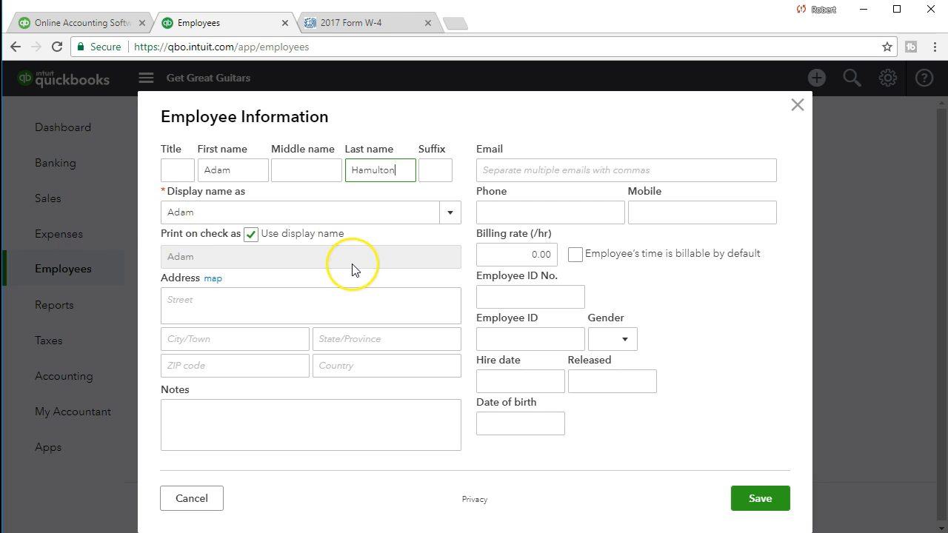
pyautogui.press('Tab')
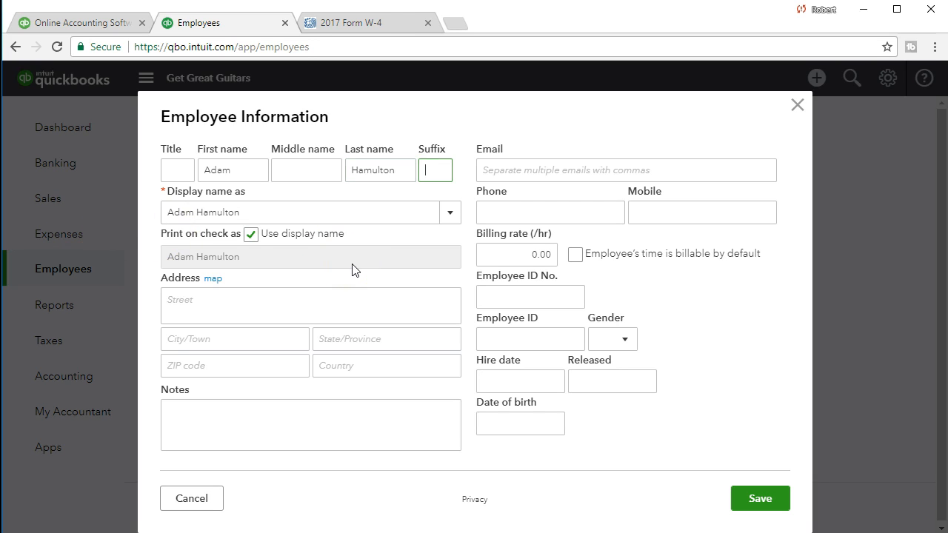
pyautogui.press('Tab')
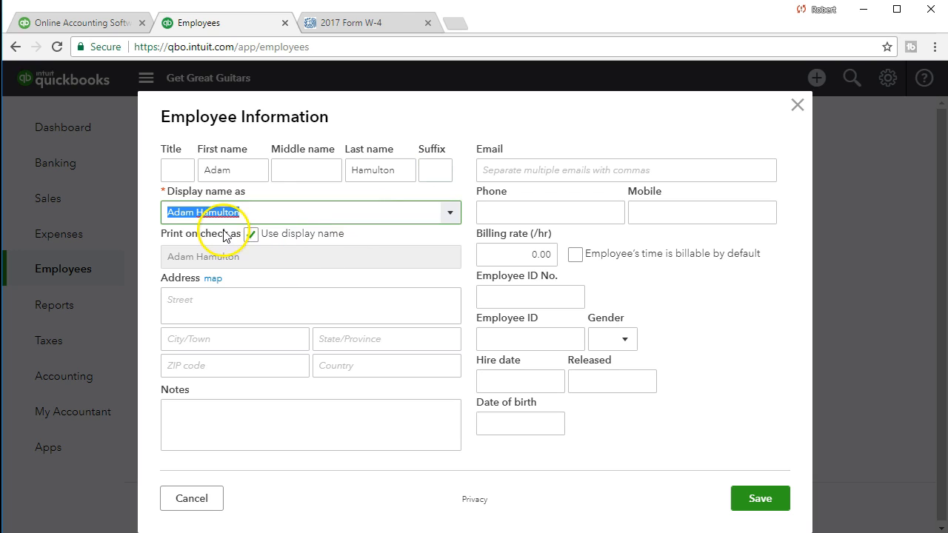
pyautogui.click(451, 216)
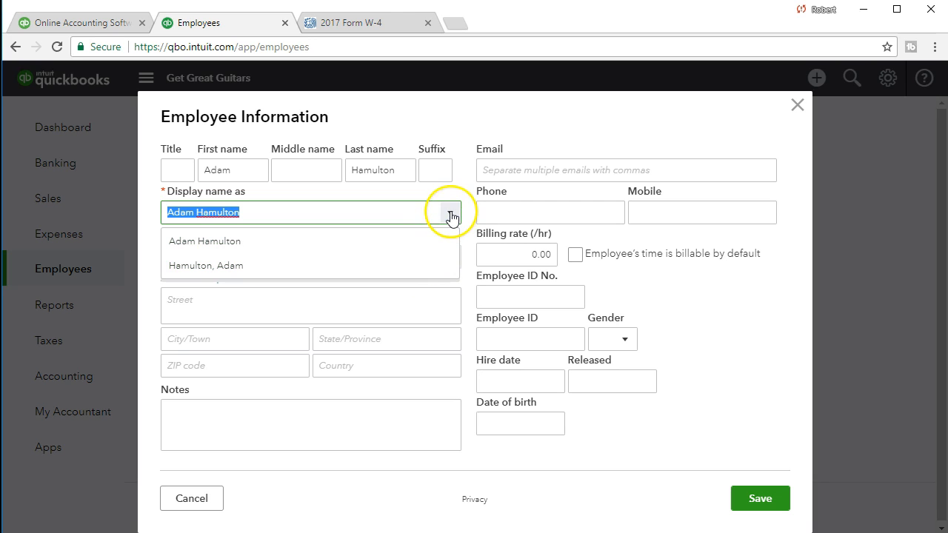
pyautogui.click(451, 217)
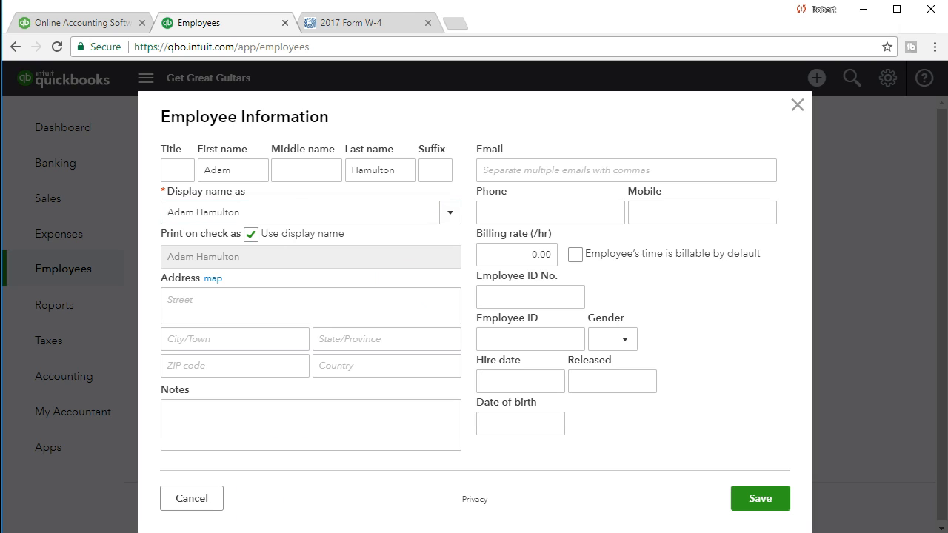
pyautogui.click(295, 212)
pyautogui.press('Tab')
pyautogui.press('Tab')
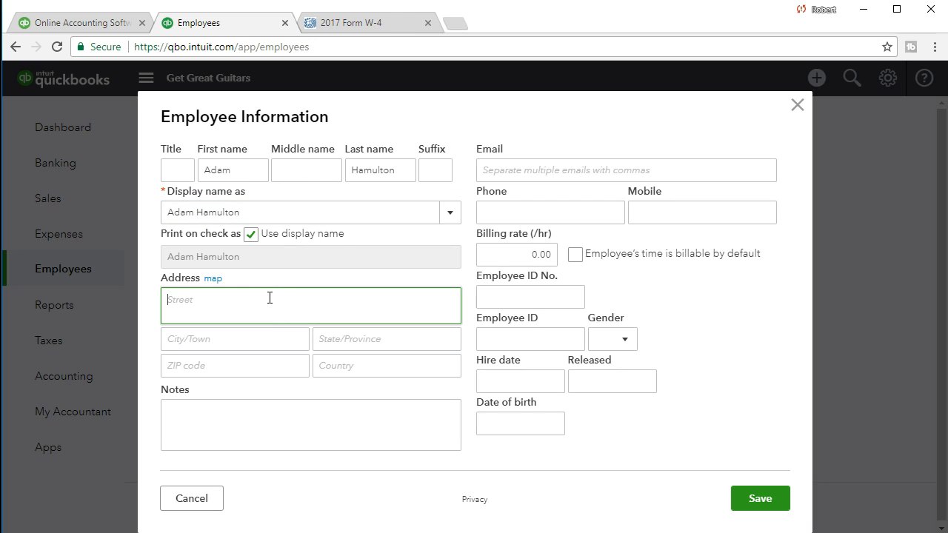
# Step: Enter the employee's street address and city, correcting a typo in the city name
pyautogui.click(192, 307)
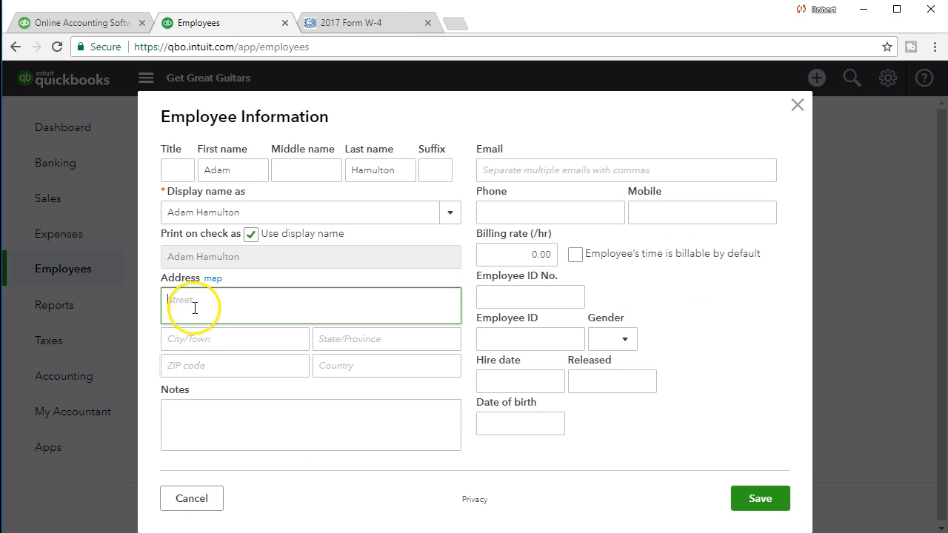
pyautogui.write('1423')
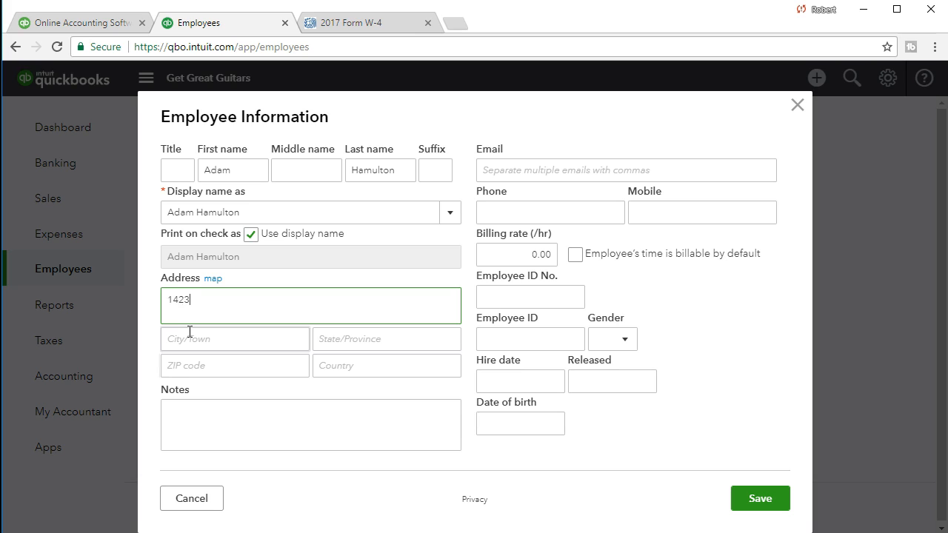
pyautogui.write(' 2nd street')
pyautogui.press('Tab')
pyautogui.write('New You')
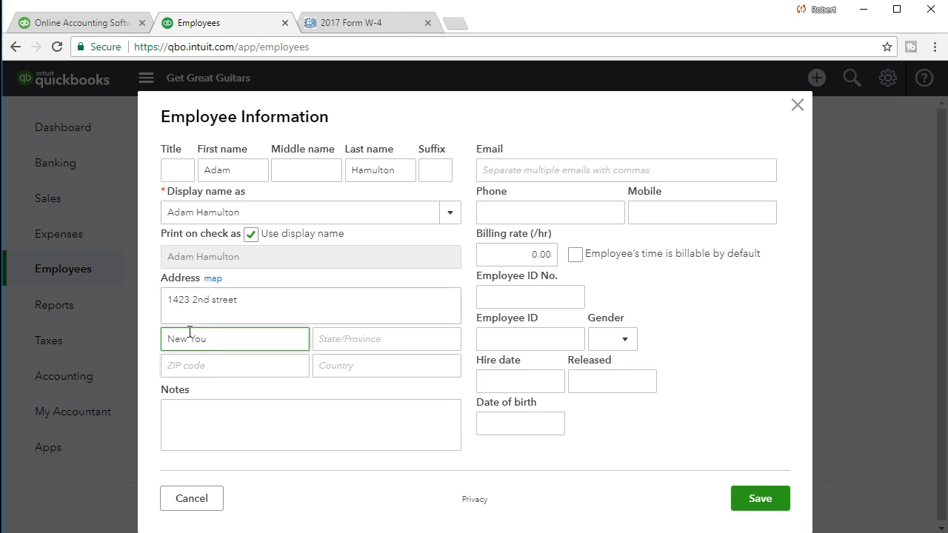
pyautogui.press('BackSpace')
pyautogui.write('rk')
# Step: Enter the employee's state abbreviation in capitals and the ZIP code
pyautogui.press('Tab')
pyautogui.write('Ny')
pyautogui.press('BackSpace')
pyautogui.write('Y')
pyautogui.press('Tab')
pyautogui.write('10003')
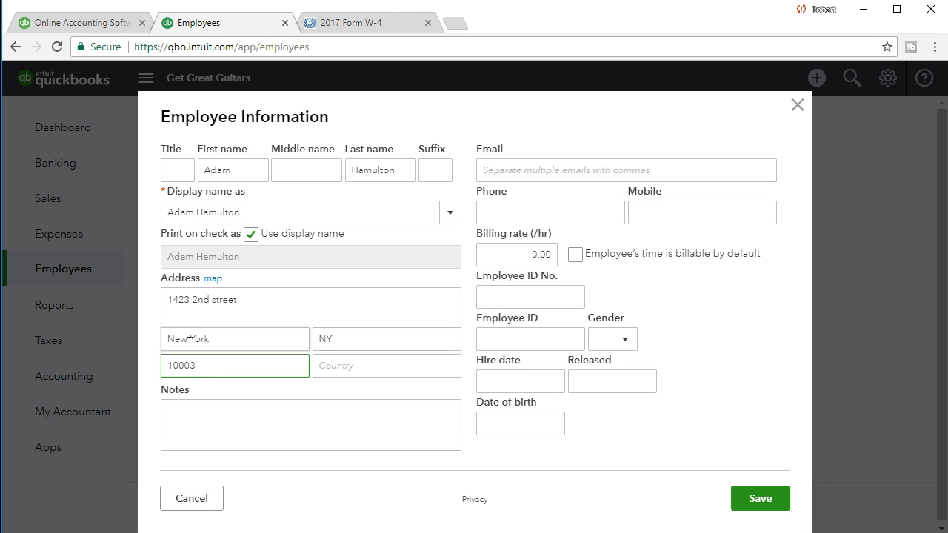
pyautogui.press('Tab')
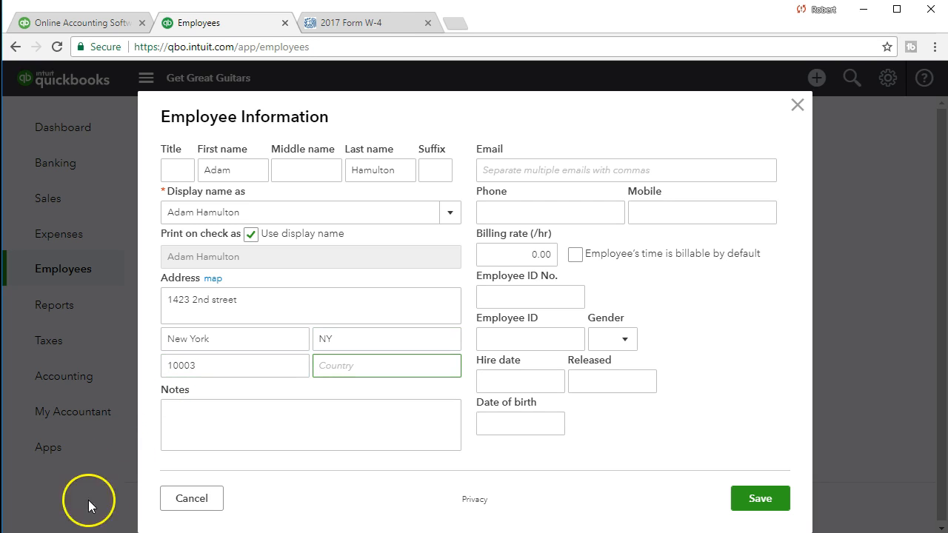
pyautogui.press('Tab')
pyautogui.press('Tab')
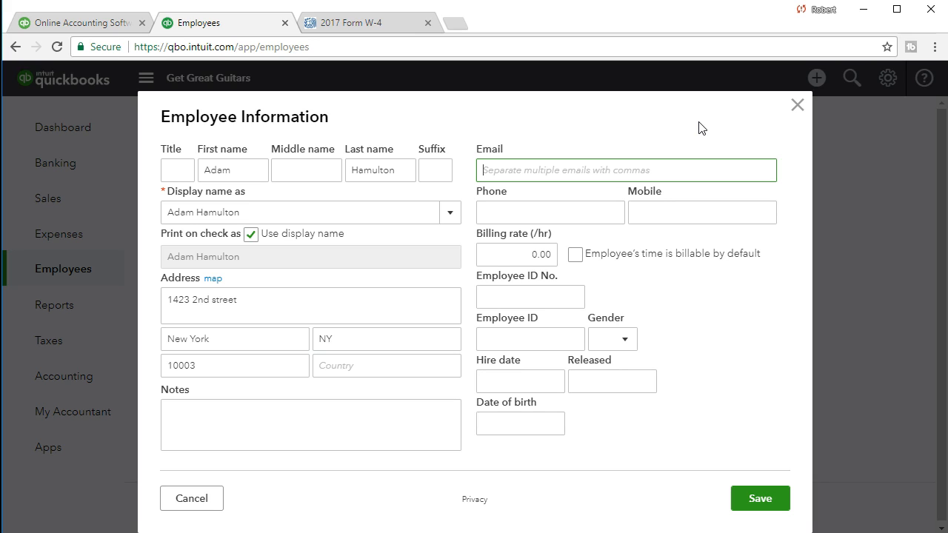
# Step: Enter the employee's ID number, leaving the billing rate at 0.00
pyautogui.press('Tab')
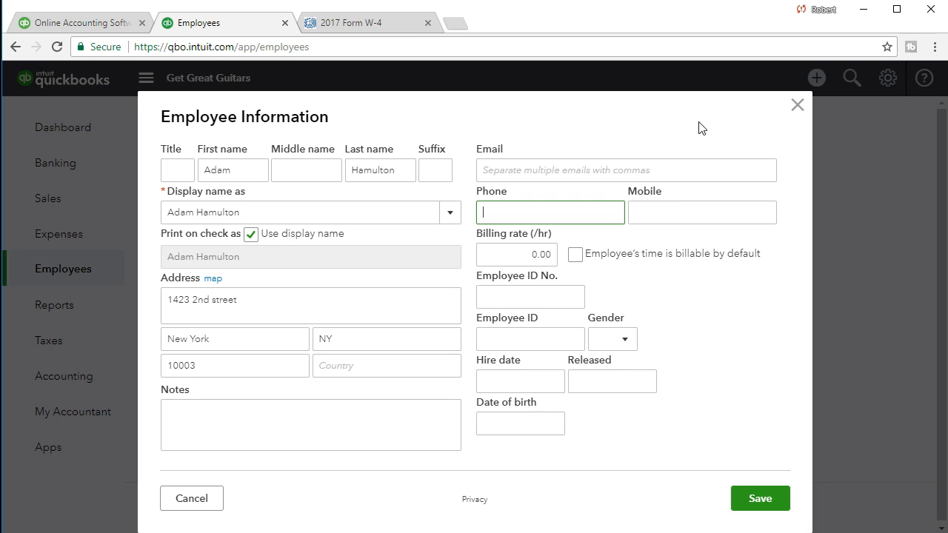
pyautogui.press('Tab')
pyautogui.press('Tab')
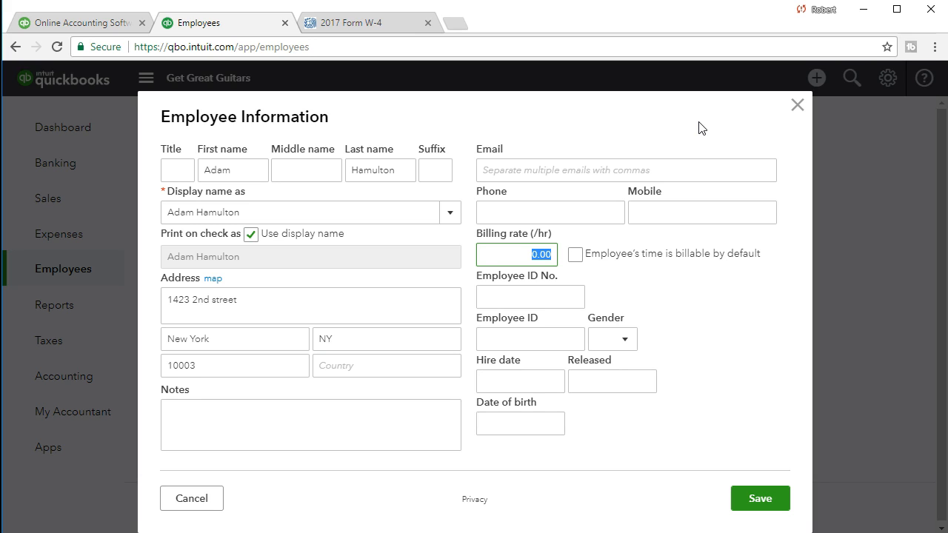
pyautogui.click(665, 274)
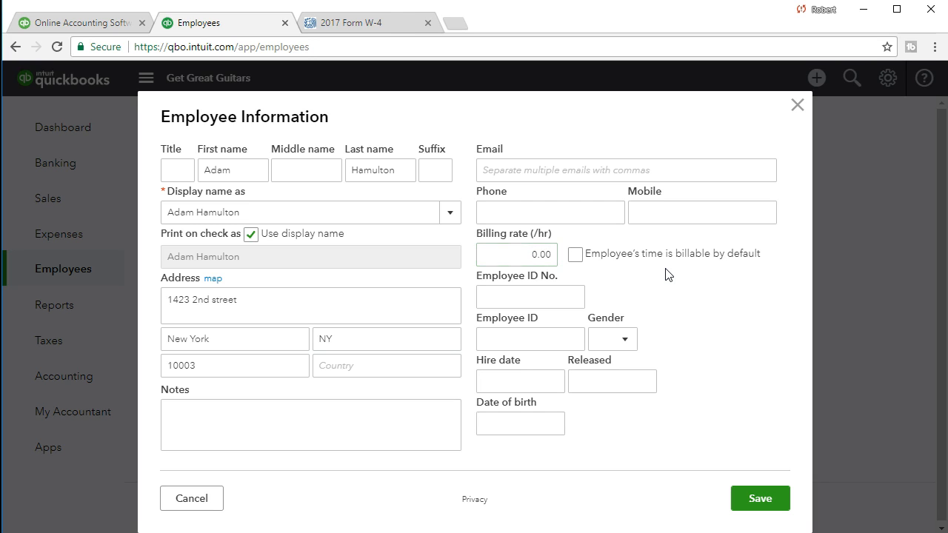
pyautogui.click(579, 297)
pyautogui.write('565655665')
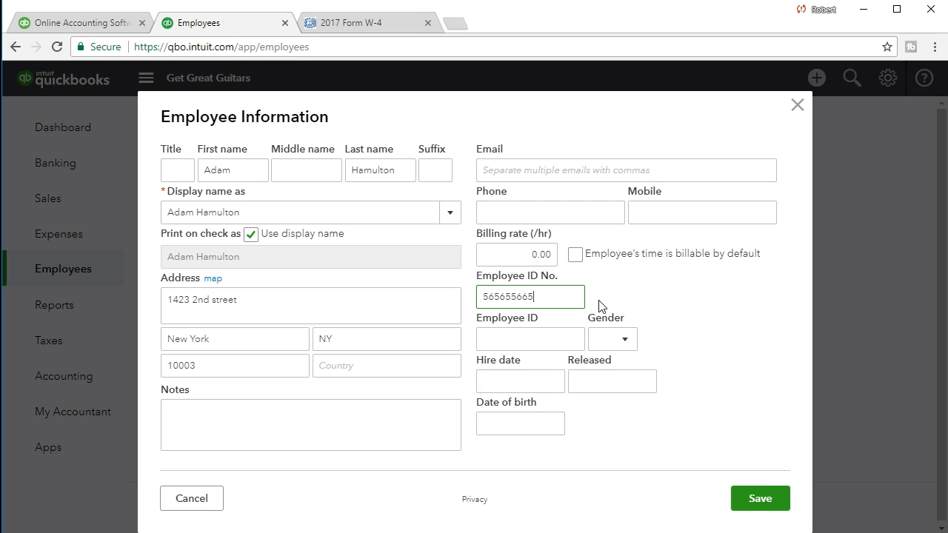
pyautogui.press('Tab')
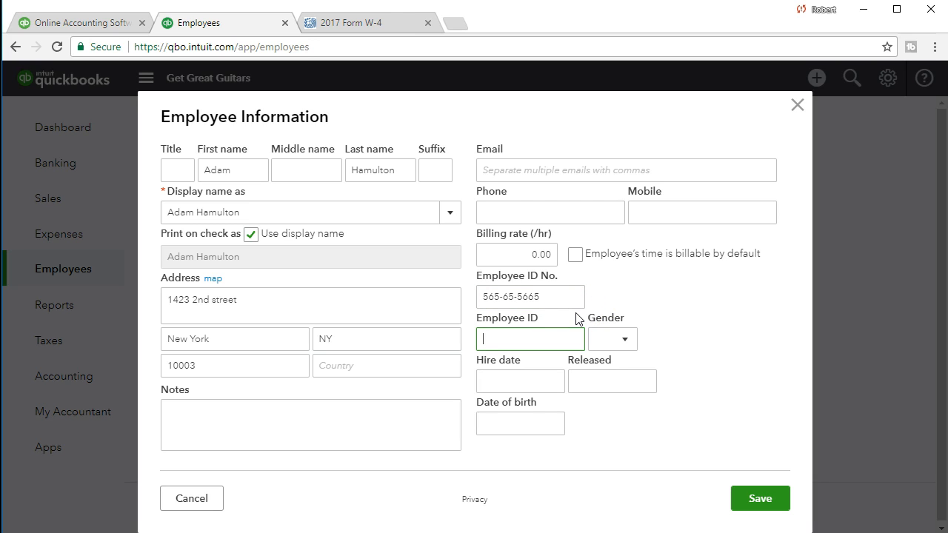
pyautogui.press('Tab')
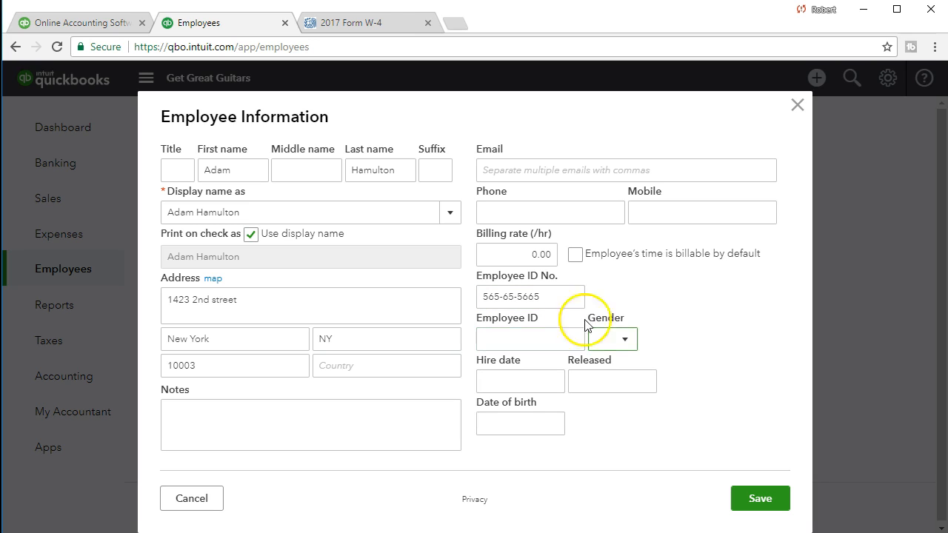
pyautogui.click(628, 340)
pyautogui.click(620, 387)
pyautogui.press('Tab')
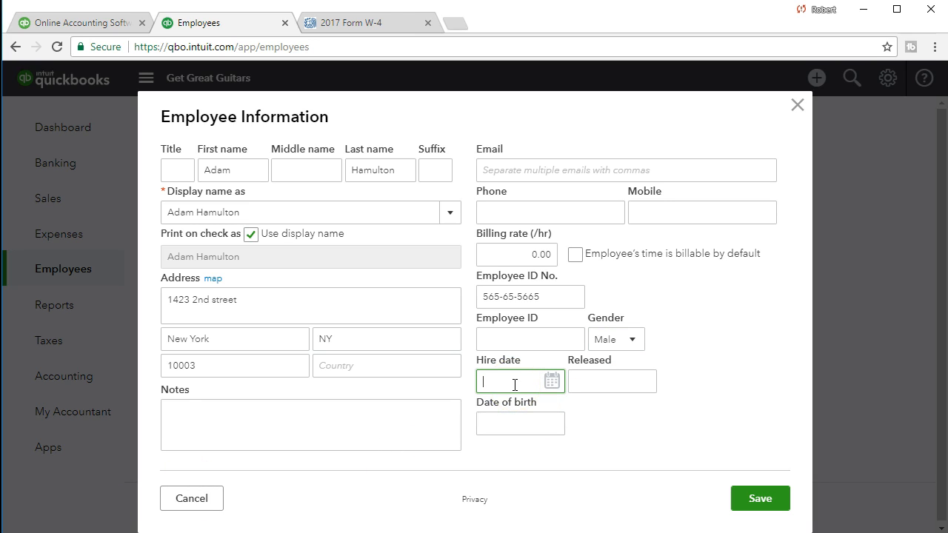
pyautogui.write('0')
pyautogui.write('1/')
pyautogui.write('01/')
pyautogui.write('2021')
pyautogui.press('Tab')
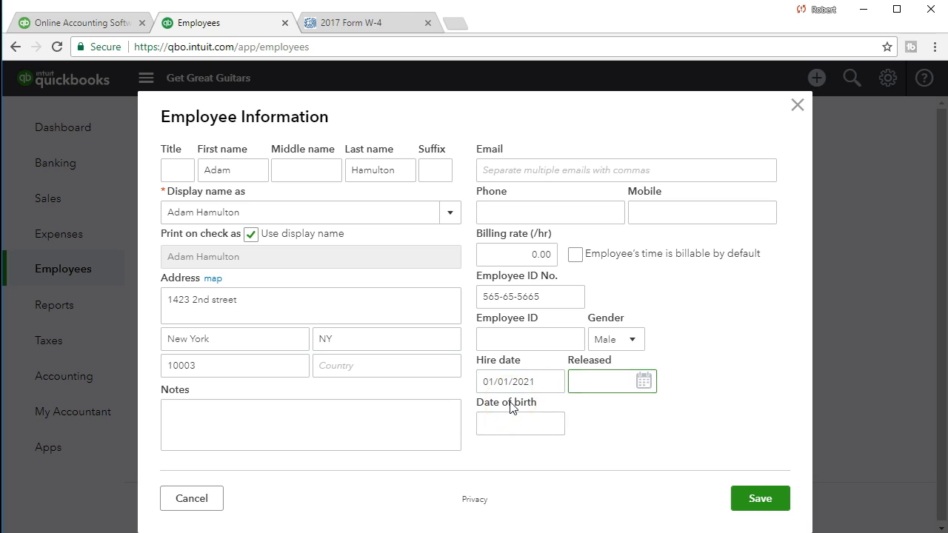
pyautogui.click(535, 400)
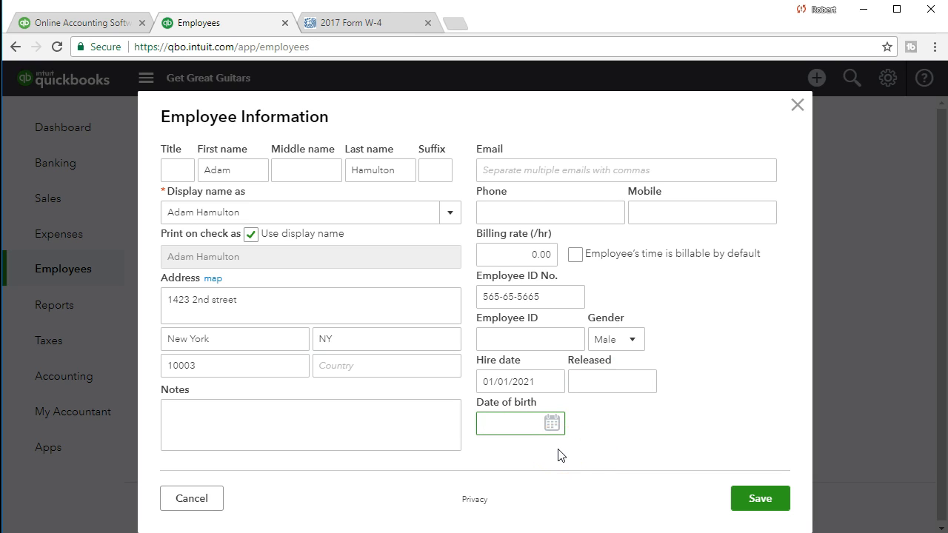
pyautogui.write('09/05/197')
pyautogui.write('9')
pyautogui.press('Tab')
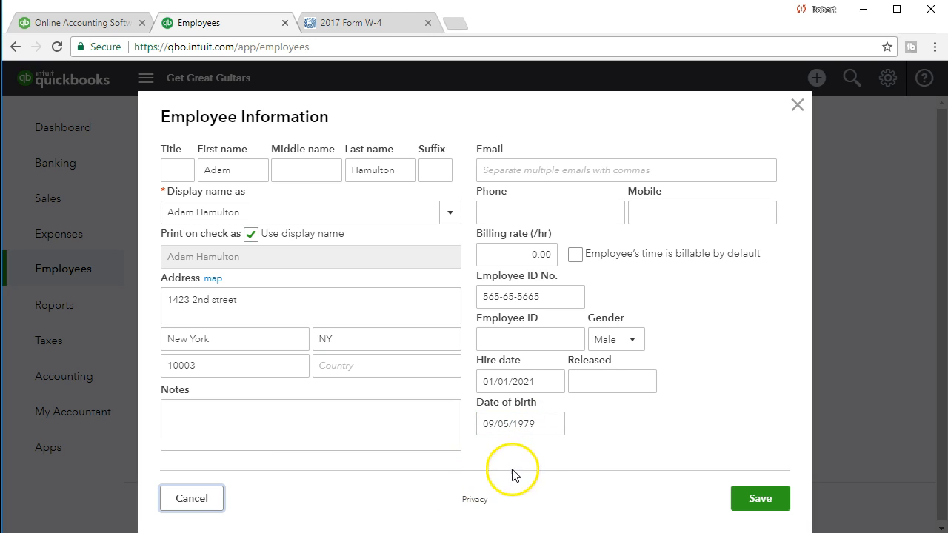
pyautogui.click(751, 503)
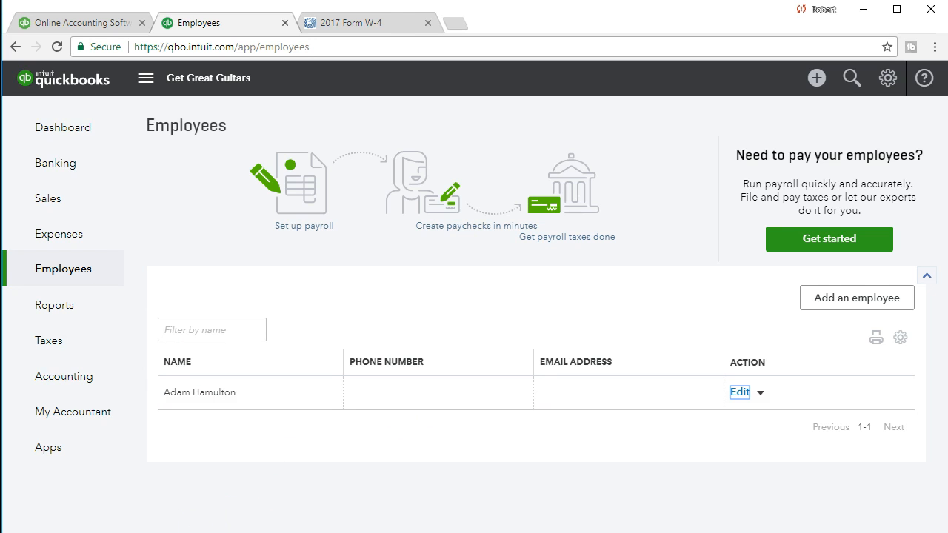
# Step: Start a second new employee record, skipping the payroll setup offer
pyautogui.click(832, 306)
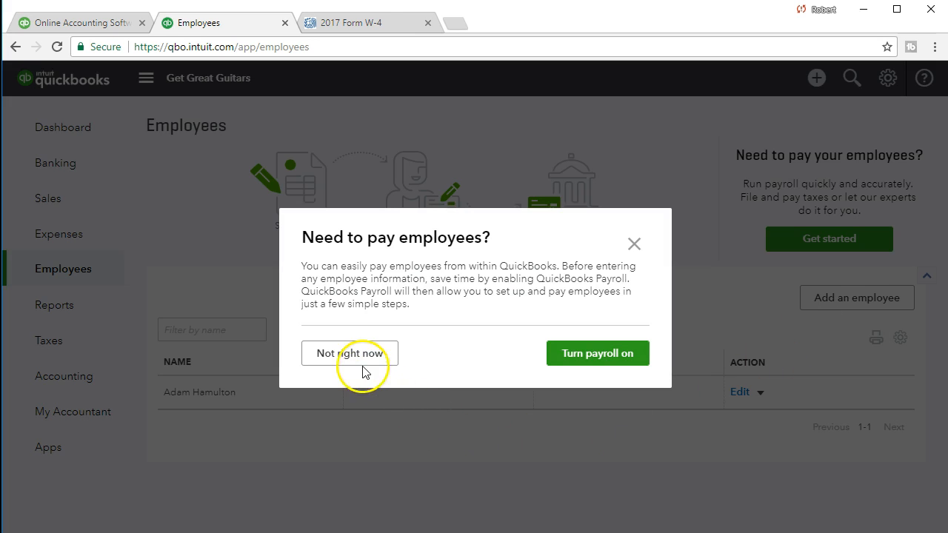
pyautogui.click(360, 368)
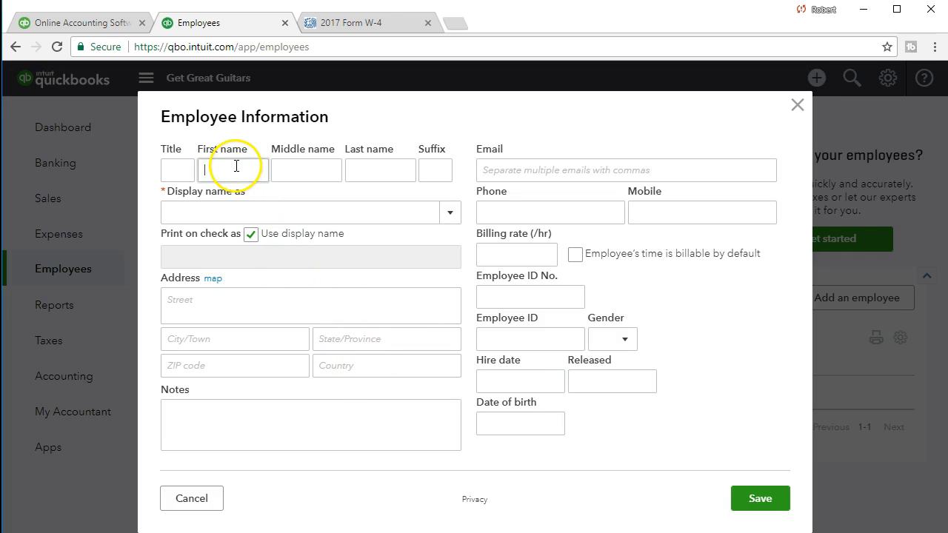
pyautogui.click(170, 170)
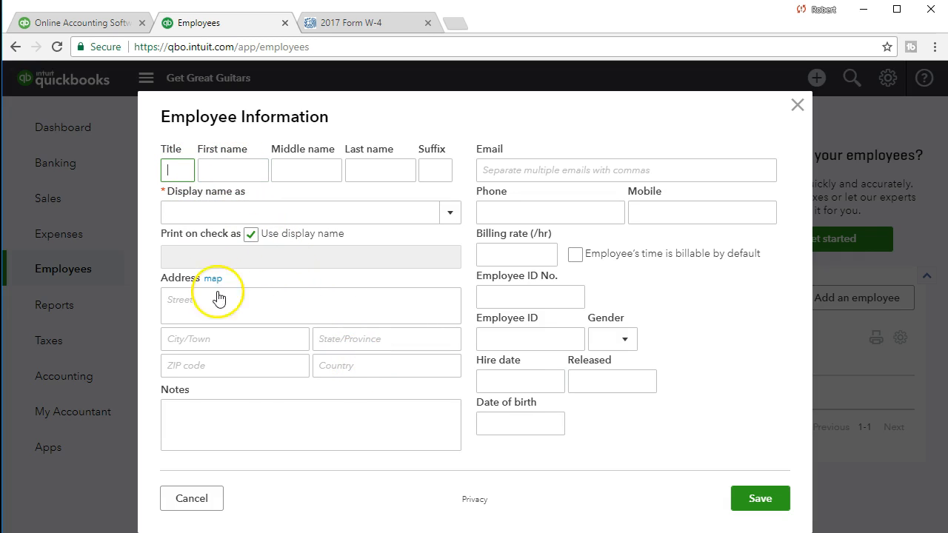
# Step: Enter the second employee's first and last name, keeping the first-name-first display name
pyautogui.press('Tab')
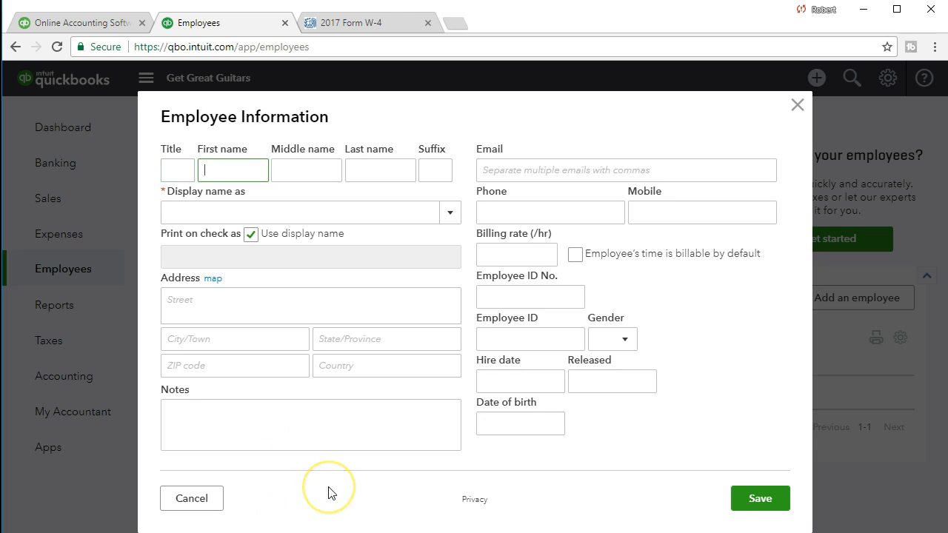
pyautogui.write('Erica')
pyautogui.press('Tab')
pyautogui.press('Tab')
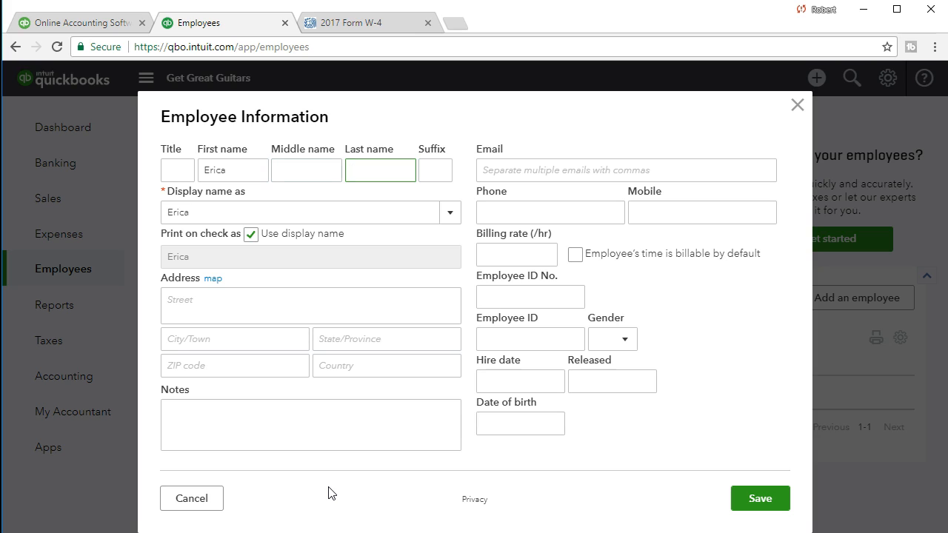
pyautogui.write('Robertson')
pyautogui.press('Tab')
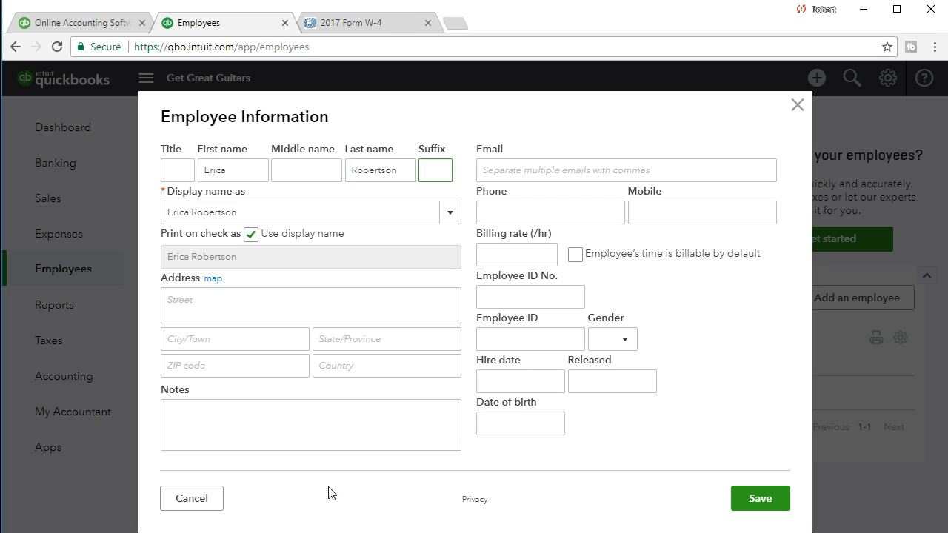
pyautogui.press('Tab')
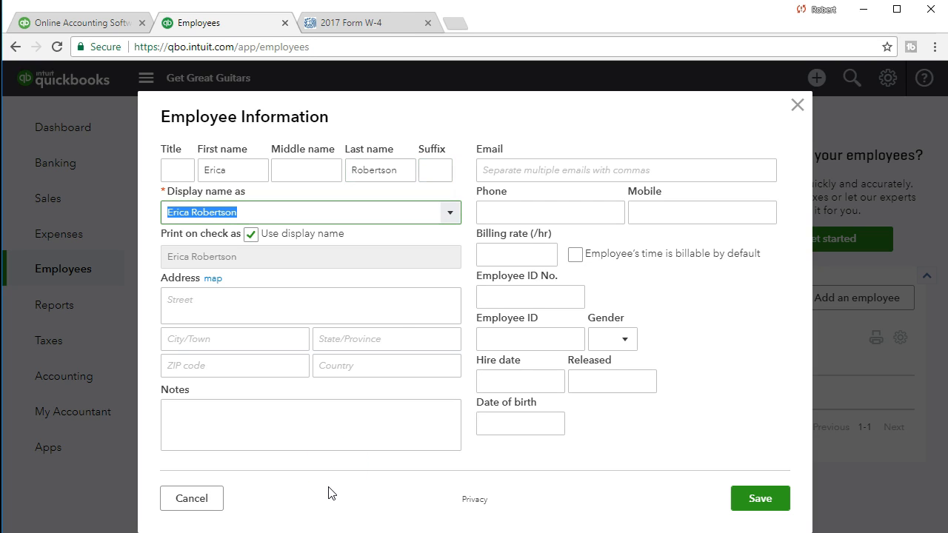
pyautogui.click(448, 213)
pyautogui.click(446, 217)
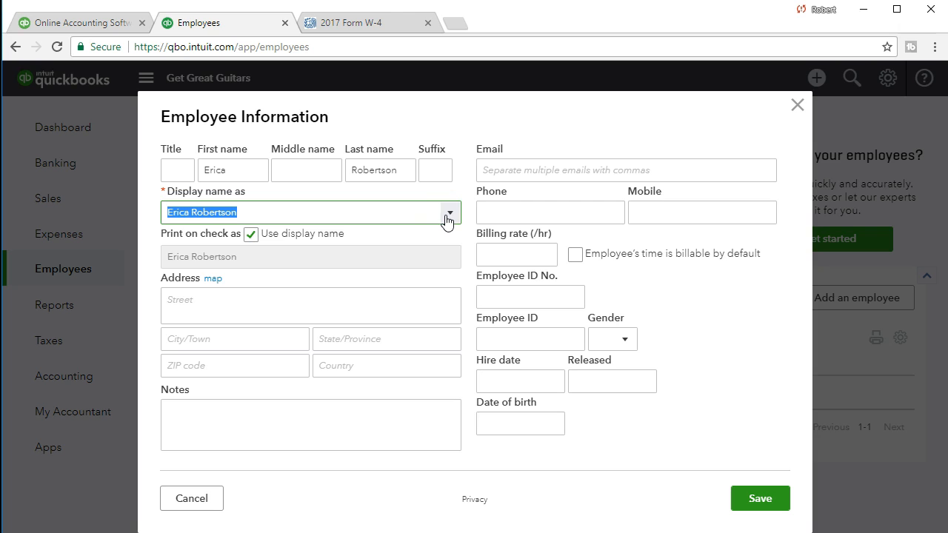
pyautogui.click(448, 213)
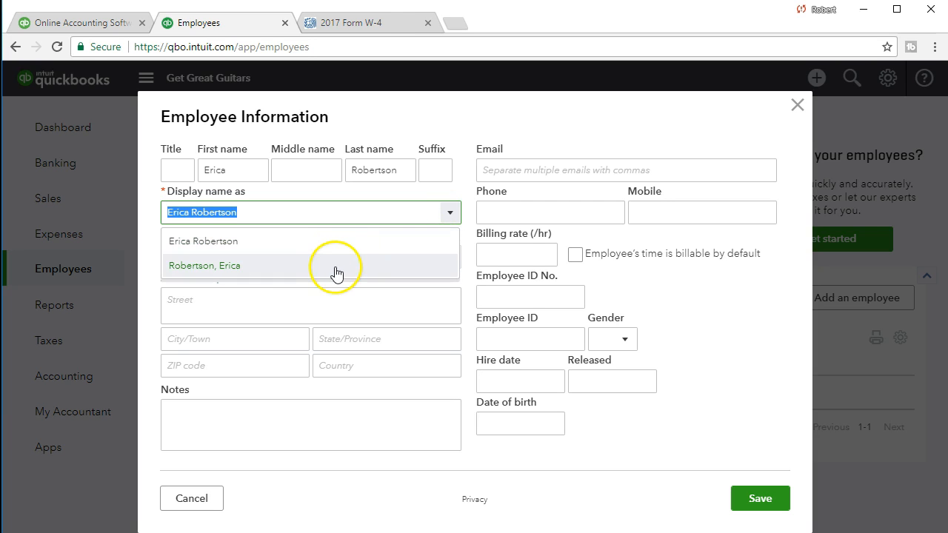
pyautogui.click(345, 213)
pyautogui.click(345, 213)
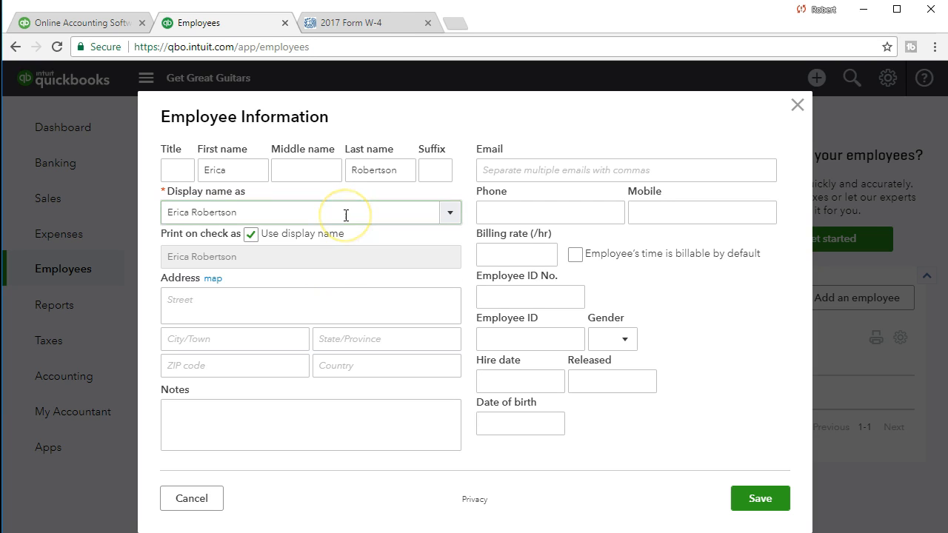
pyautogui.press('Tab')
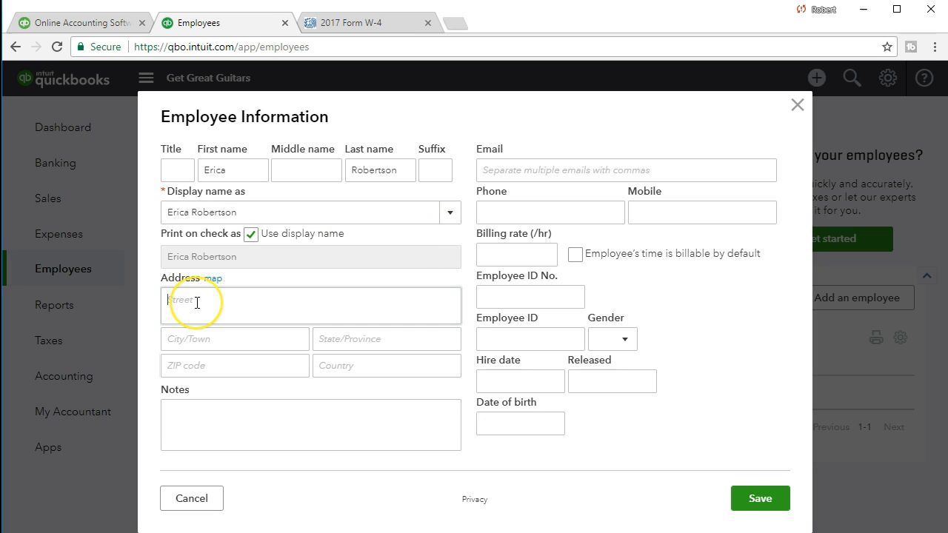
pyautogui.write('4 E 2nd ')
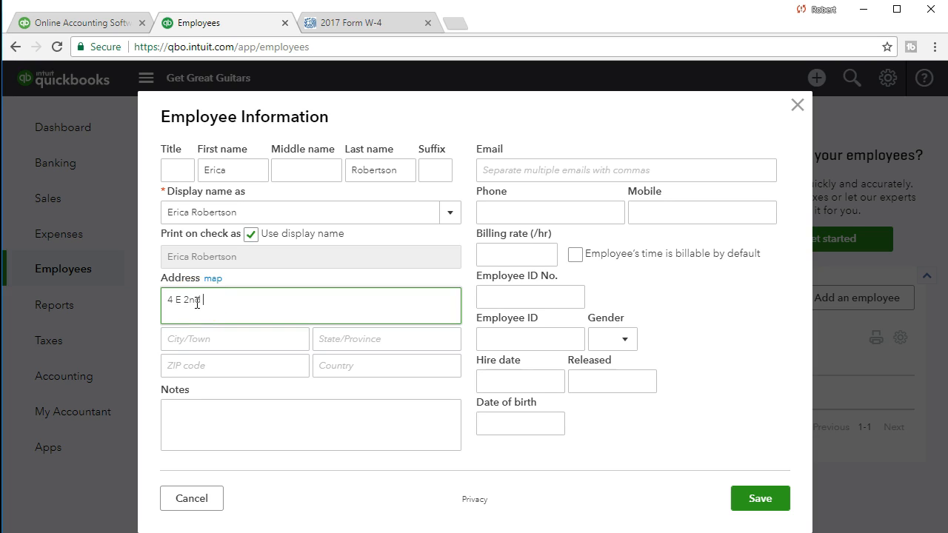
pyautogui.write('St')
pyautogui.press('Tab')
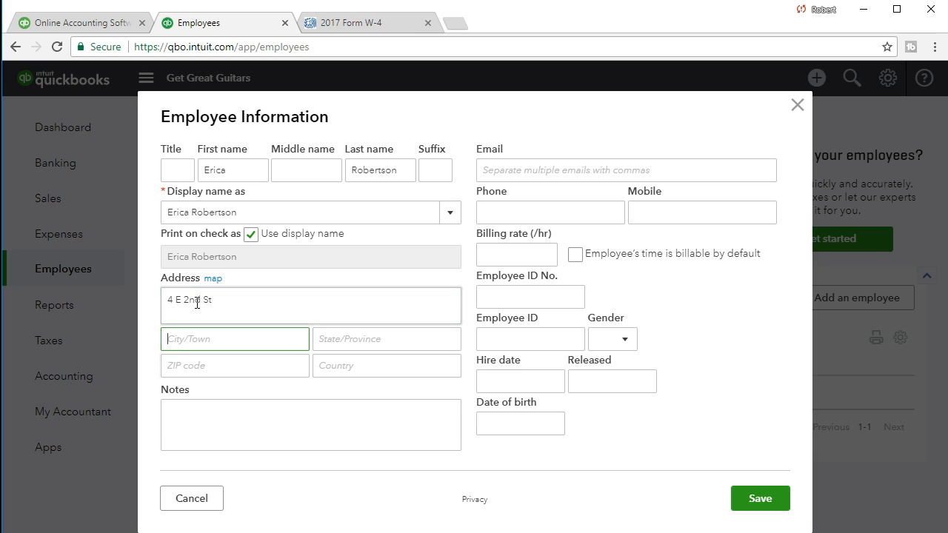
pyautogui.write('New yort')
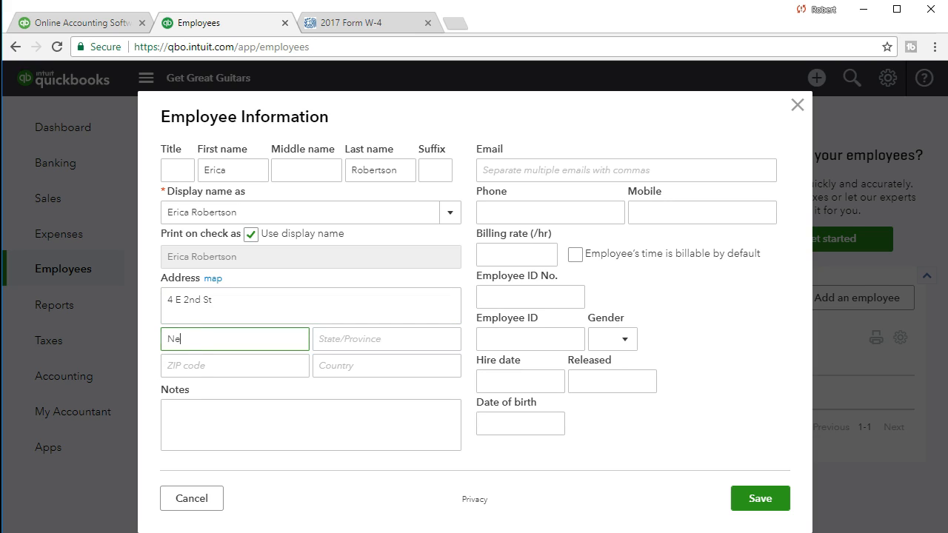
pyautogui.press('BackSpace')
pyautogui.press('BackSpace')
pyautogui.press('BackSpace')
pyautogui.press('BackSpace')
pyautogui.write('Yort')
pyautogui.press('Tab')
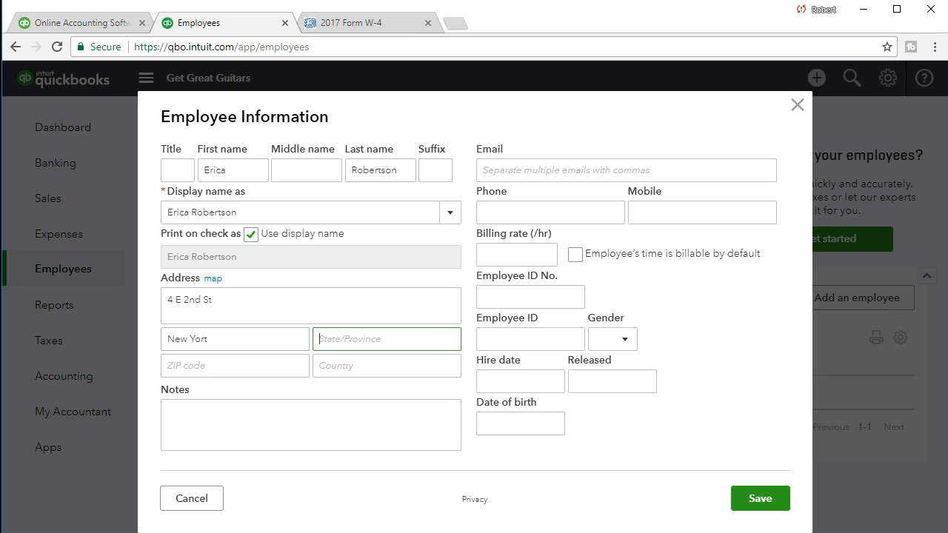
pyautogui.write('NY')
pyautogui.press('Tab')
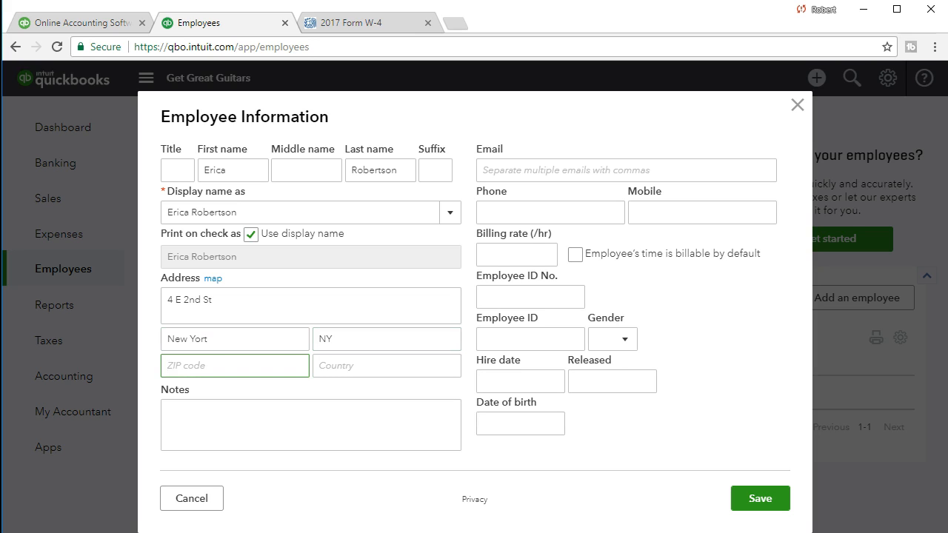
pyautogui.write('10003')
pyautogui.press('Tab')
pyautogui.press('Tab')
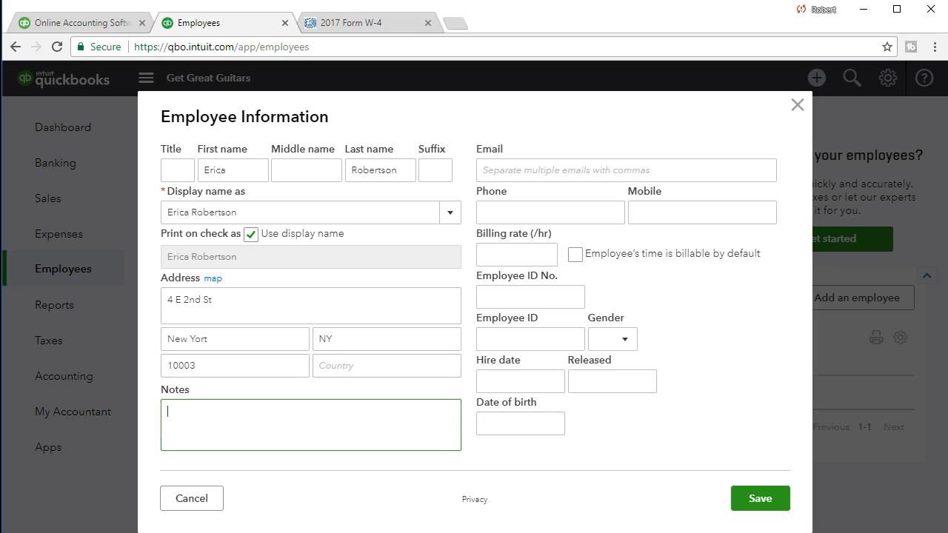
pyautogui.press('Tab')
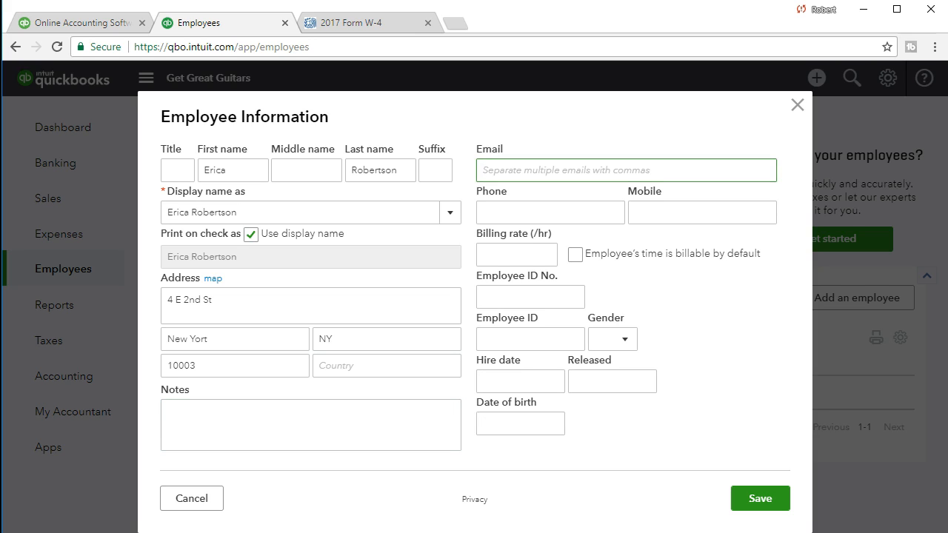
pyautogui.press('Tab')
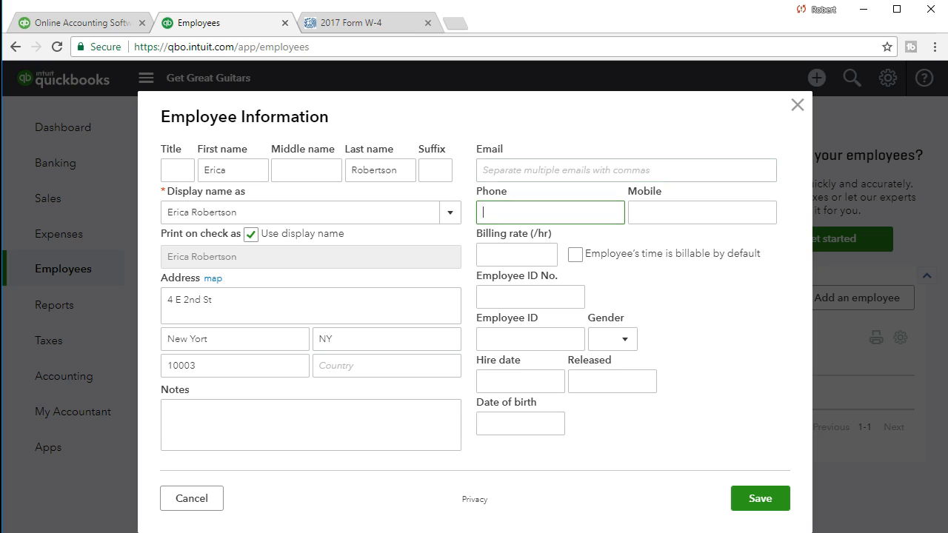
pyautogui.press('Tab')
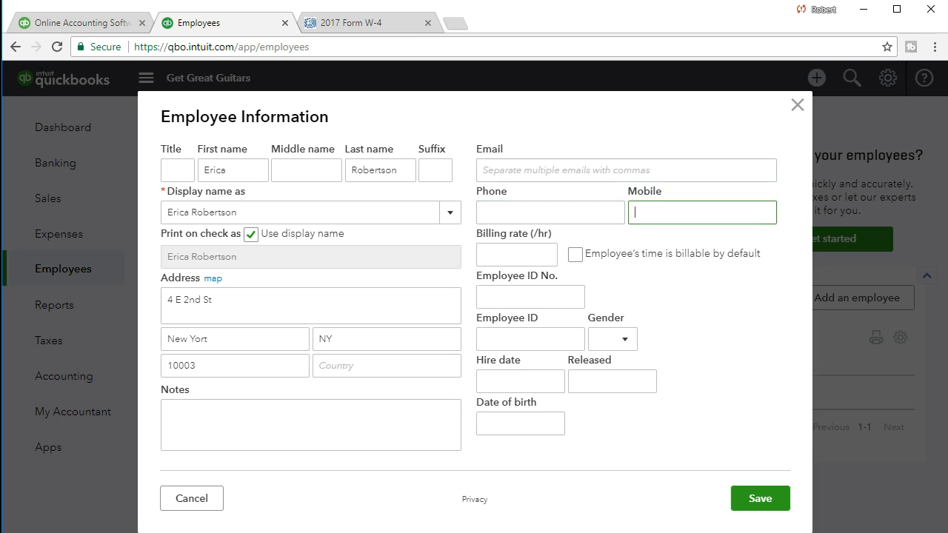
pyautogui.press('Tab')
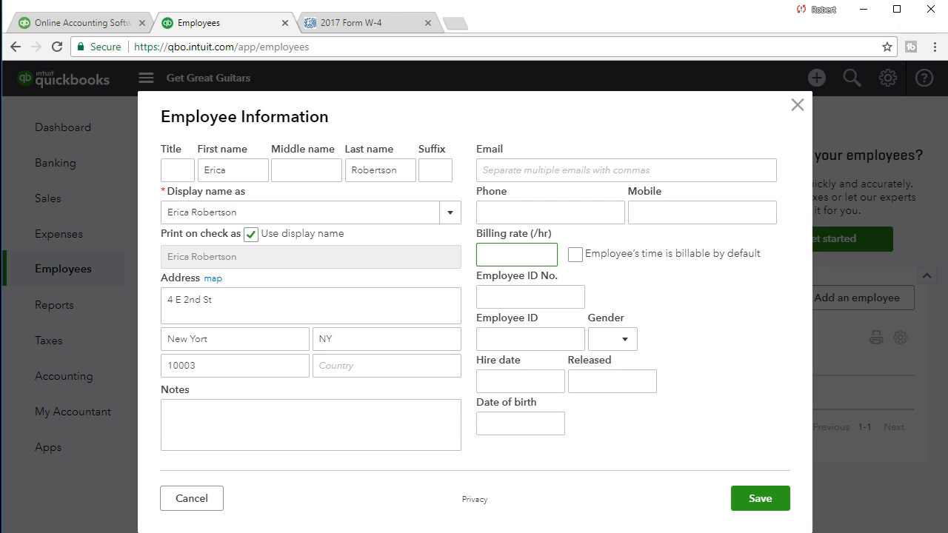
pyautogui.press('Tab')
# Step: Enter the second employee's ID number and set gender to Female
pyautogui.click(558, 294)
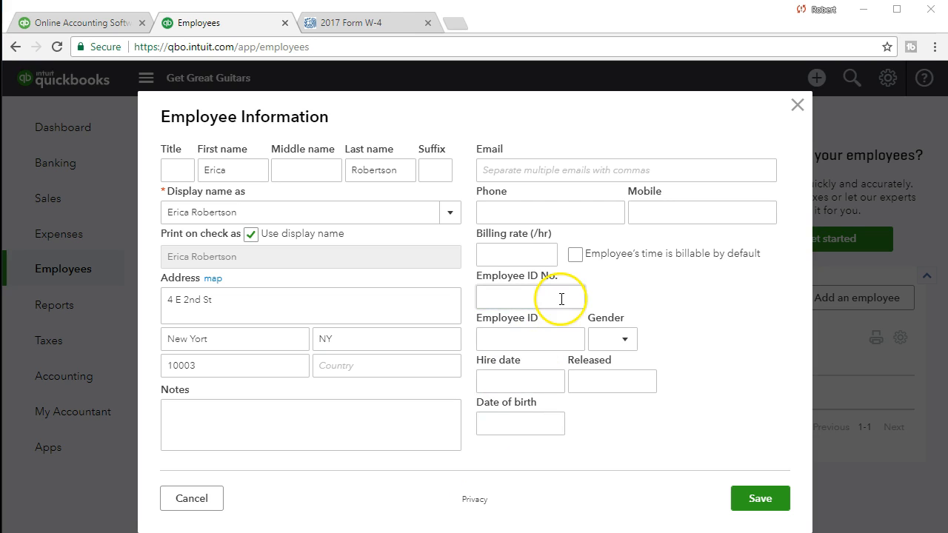
pyautogui.write('454')
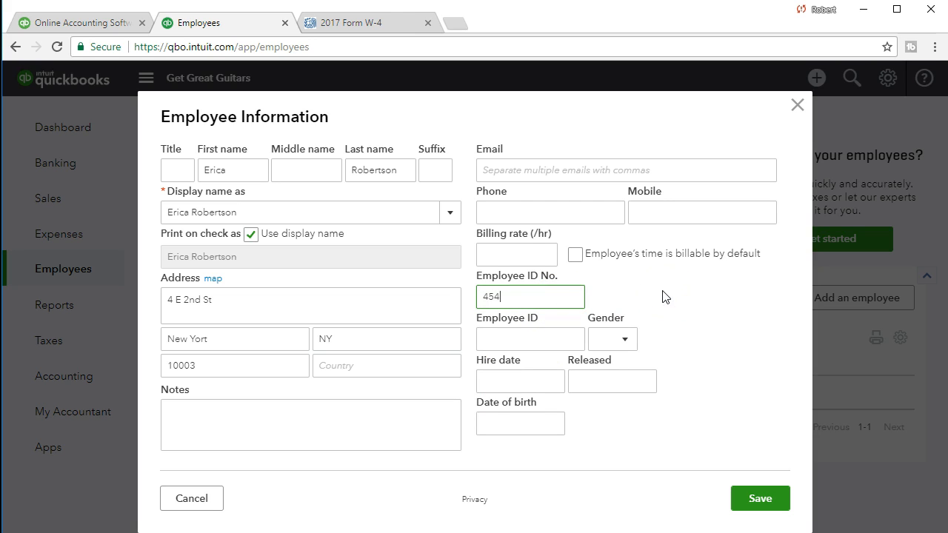
pyautogui.write('544545544')
pyautogui.press('Tab')
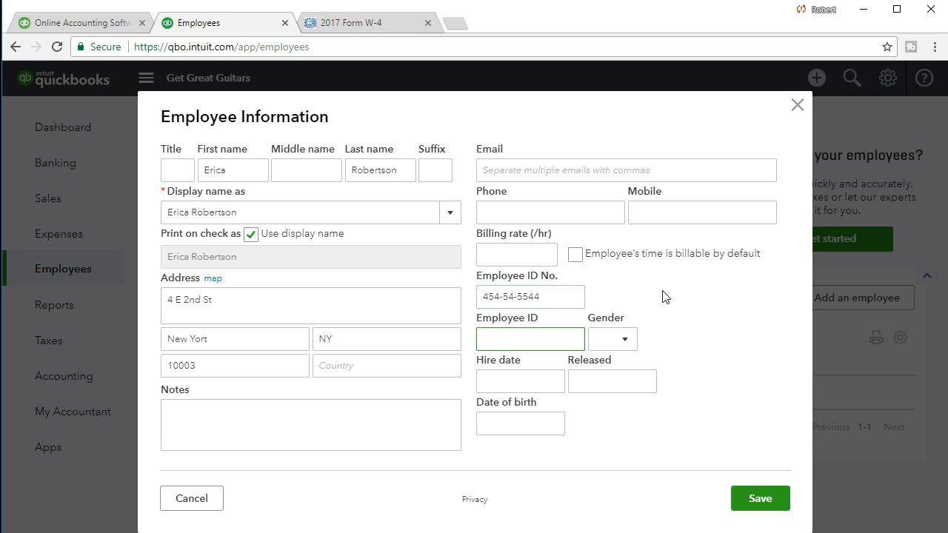
pyautogui.press('Tab')
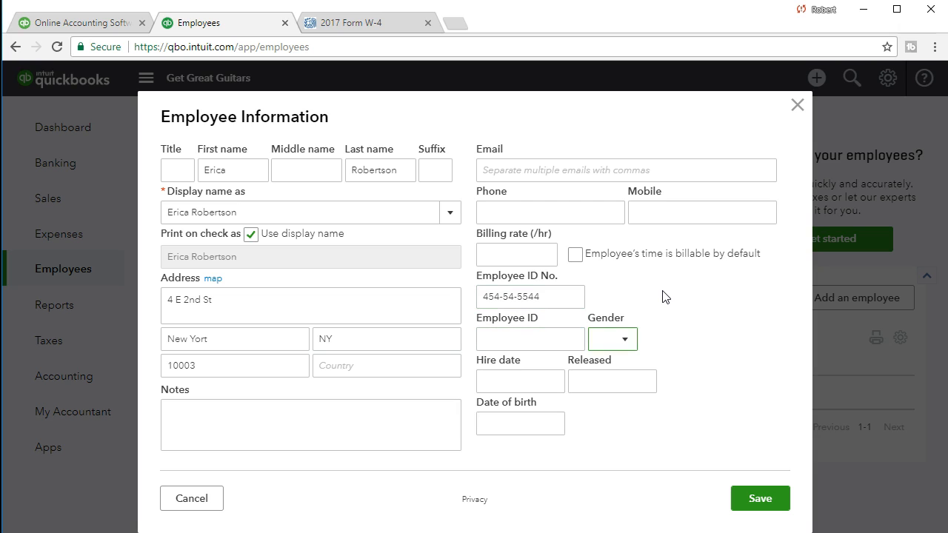
pyautogui.click(619, 339)
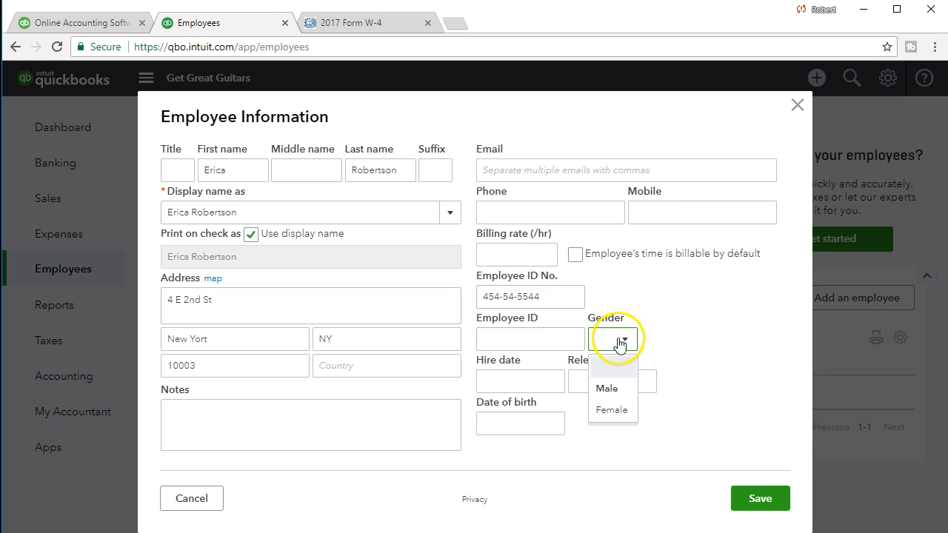
pyautogui.click(611, 411)
pyautogui.press('Tab')
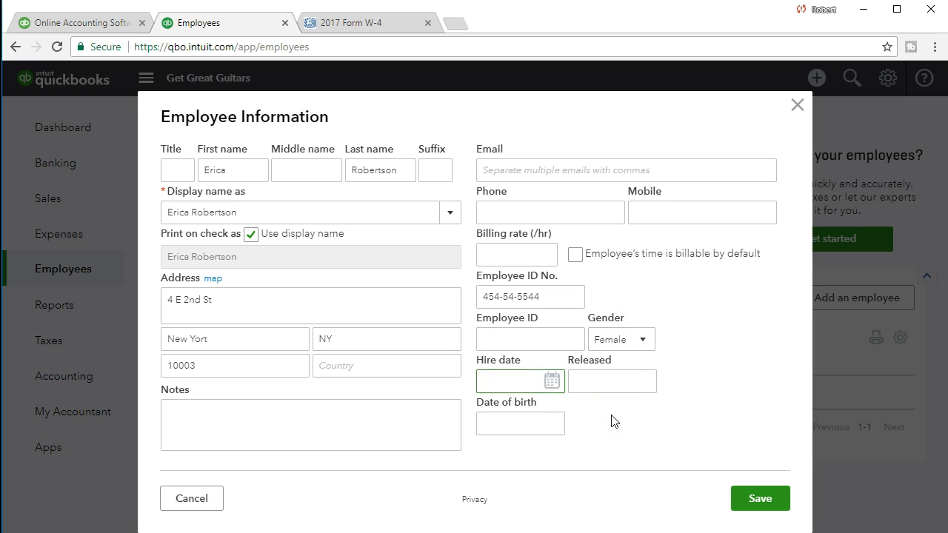
pyautogui.write('01')
pyautogui.write('01')
pyautogui.write('21')
pyautogui.press('Tab')
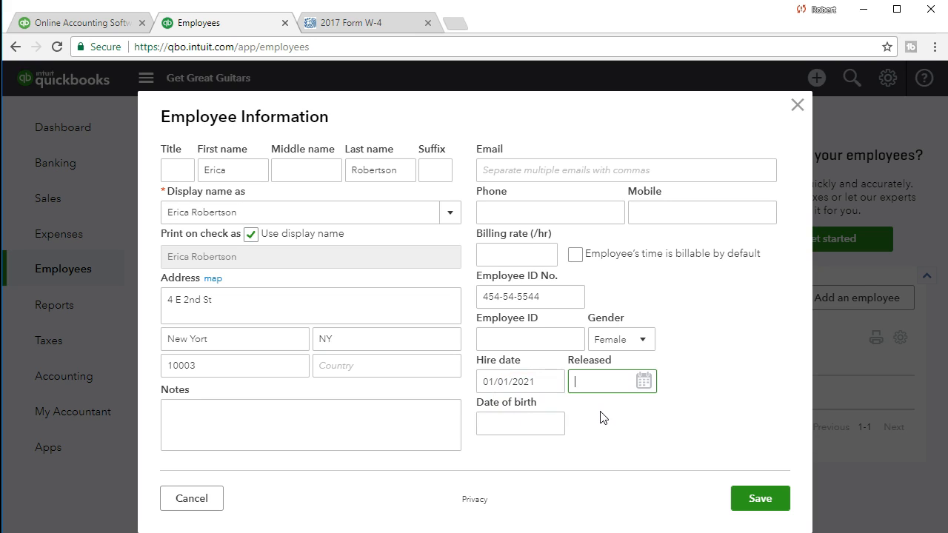
pyautogui.press('Tab')
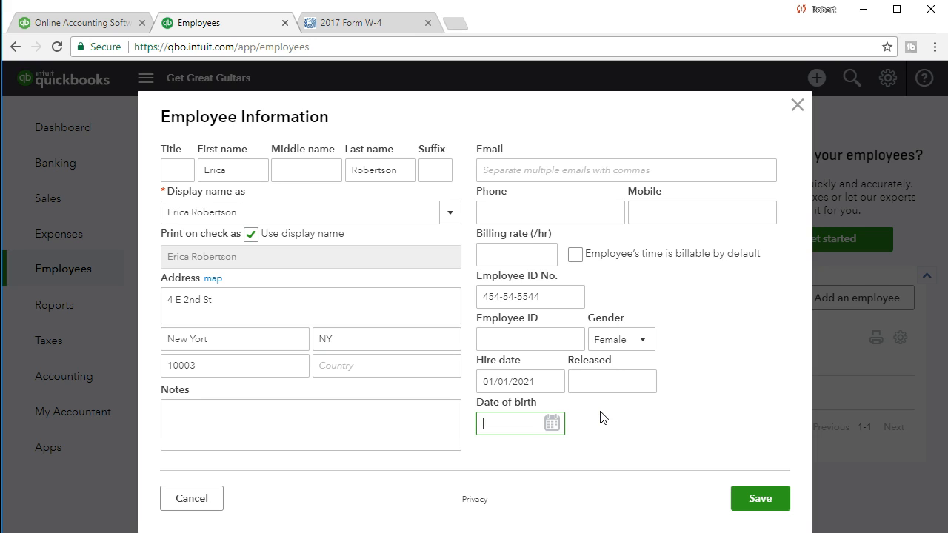
pyautogui.write('12/31/1979')
pyautogui.press('Tab')
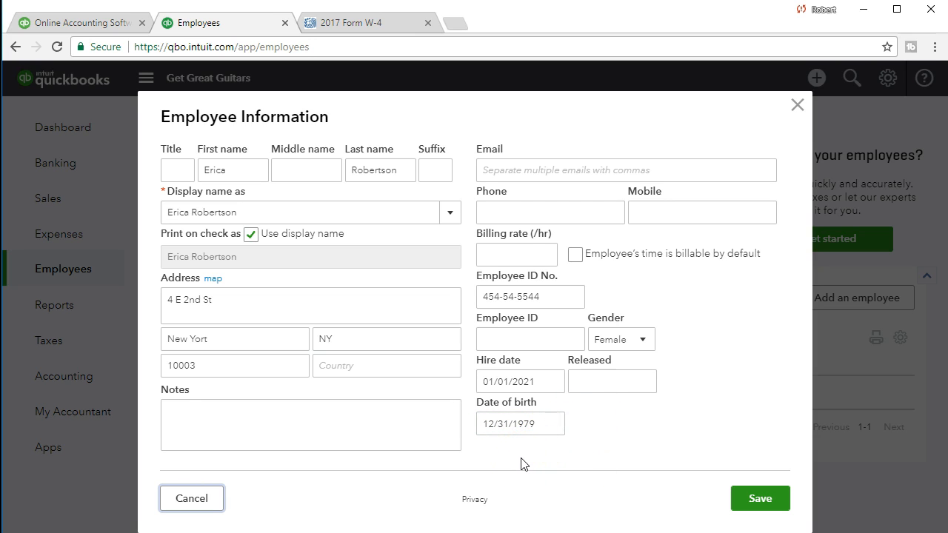
pyautogui.click(746, 504)
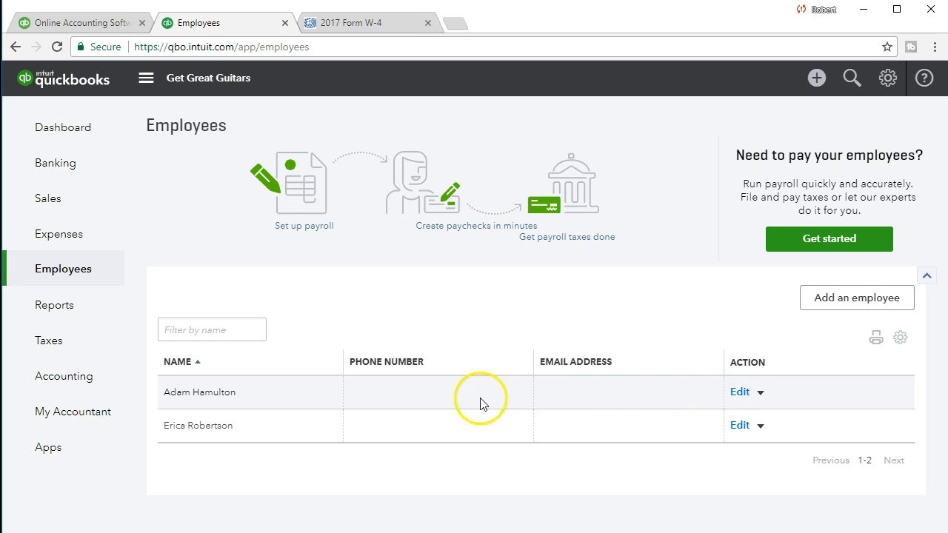
# Step: With both employees listed, go to the Reports area
pyautogui.click(74, 318)
# Step: Search 'em' in the Go to report box and open the Employee Contact List report
pyautogui.click(196, 337)
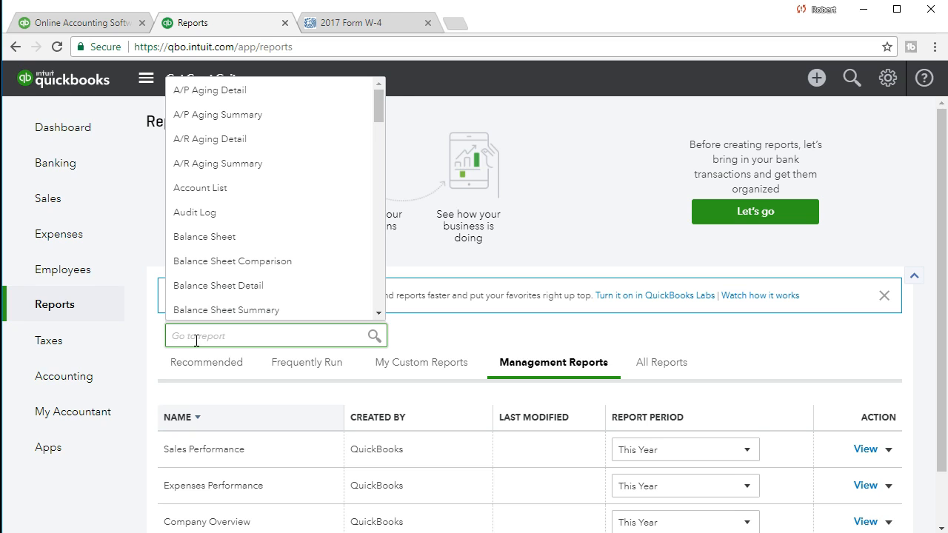
pyautogui.write('em')
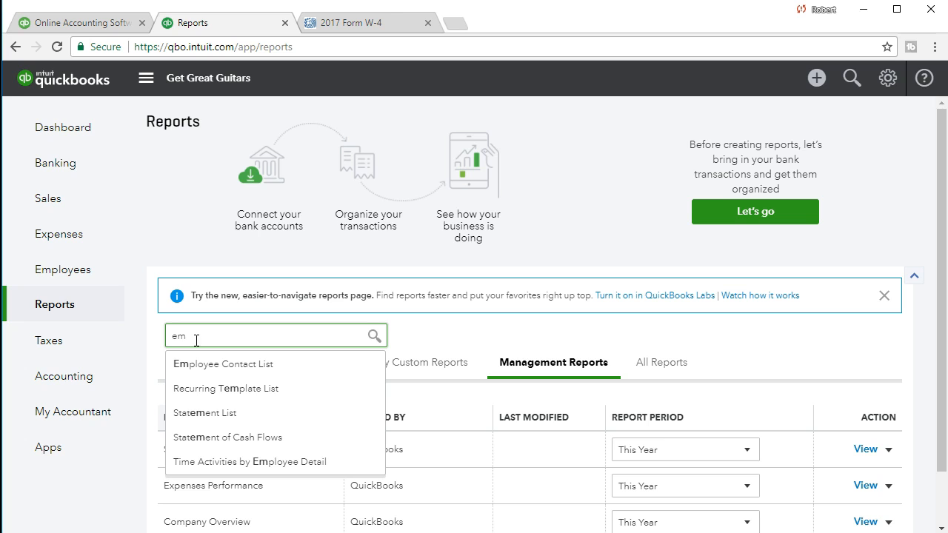
pyautogui.click(282, 374)
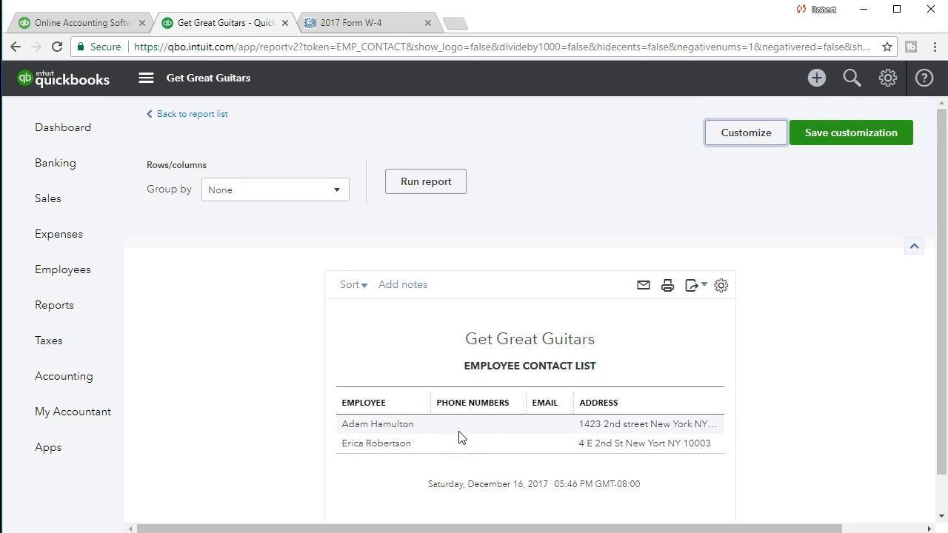
# Step: Export the Employee Contact List report to Excel as a downloaded .xlsx file
pyautogui.scroll(-1, 489, 435)
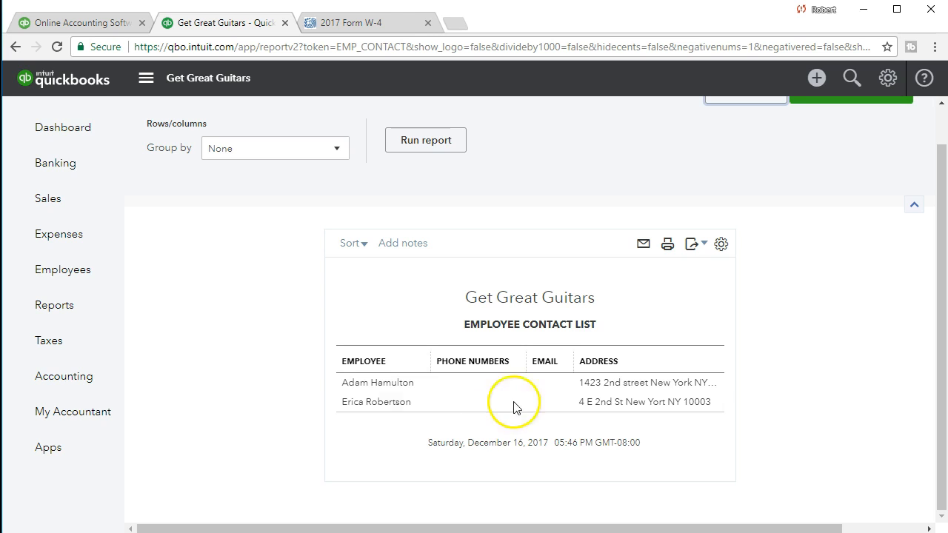
pyautogui.click(701, 252)
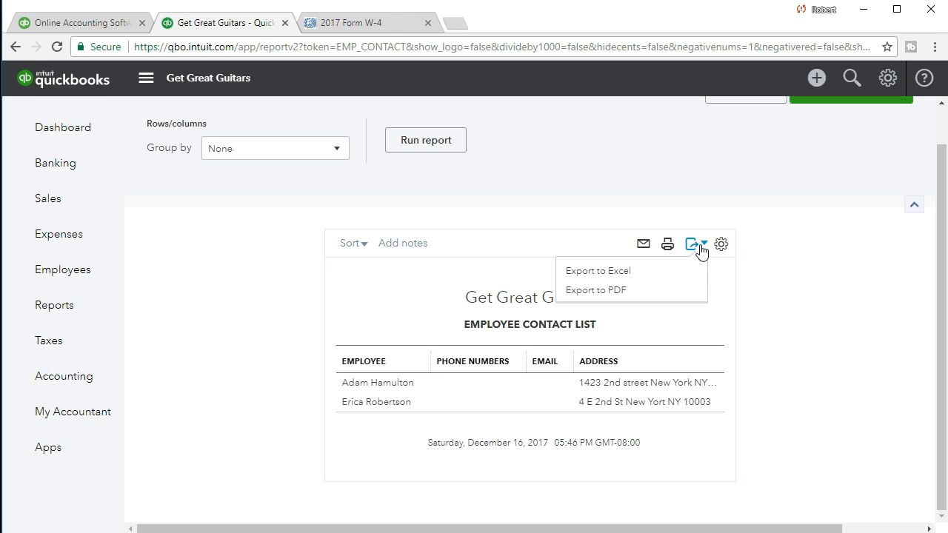
pyautogui.click(657, 276)
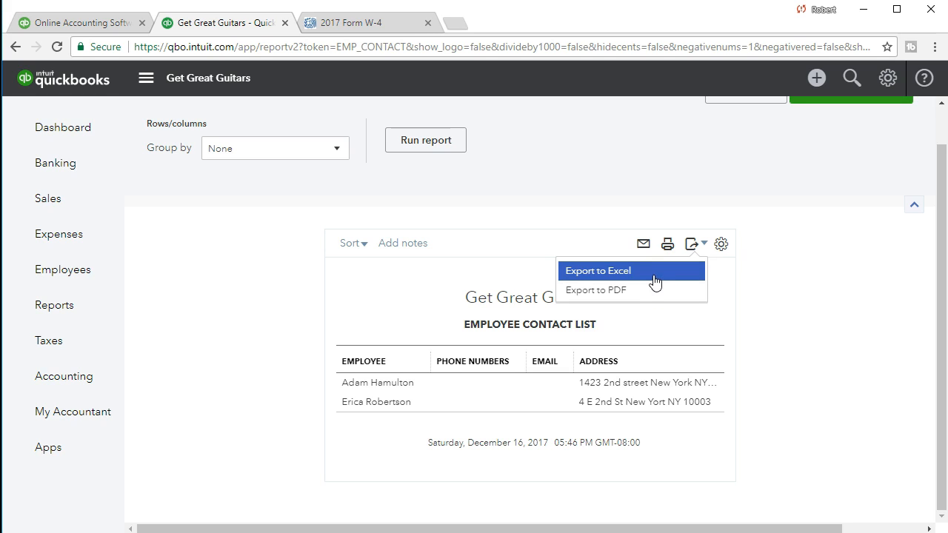
pyautogui.click(655, 277)
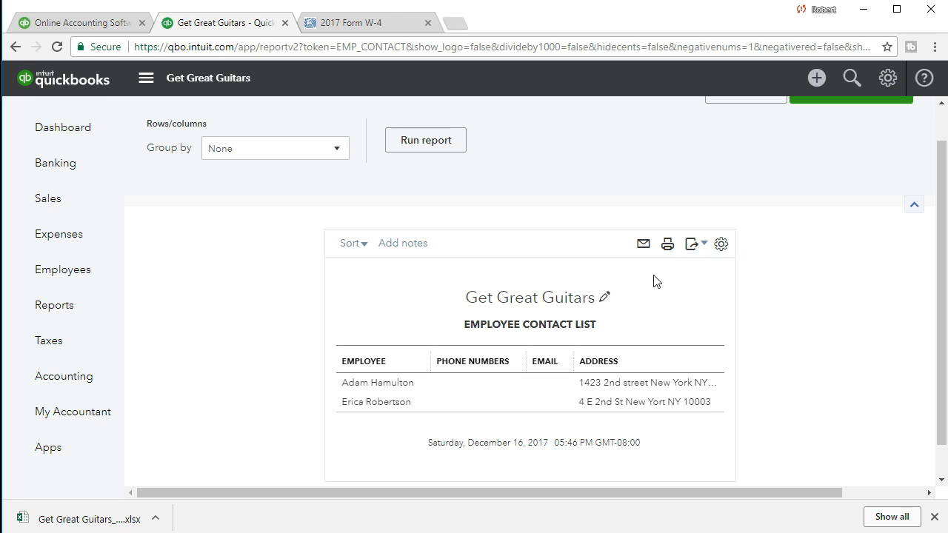
# Step: Open the downloaded Employee Contact List .xlsx in Excel with editing enabled, then show File options
pyautogui.click(100, 518)
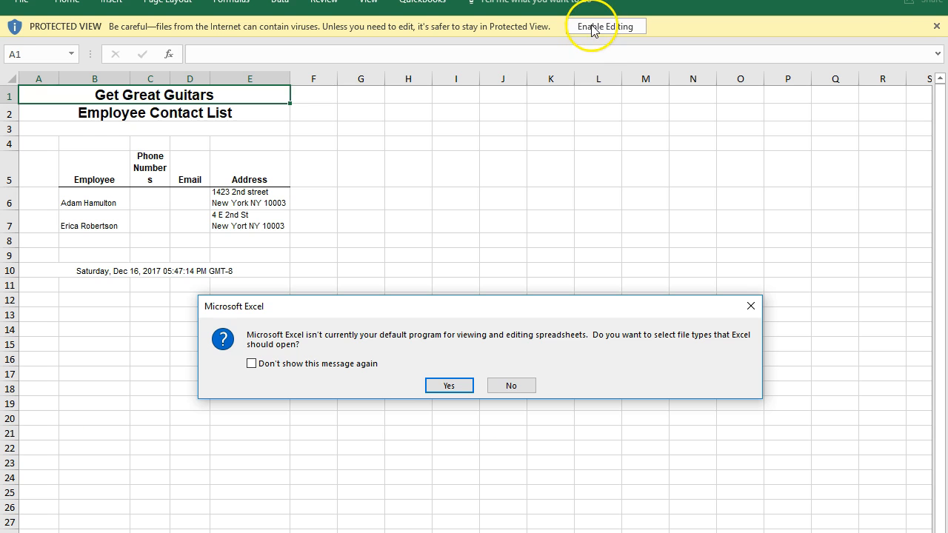
pyautogui.click(751, 305)
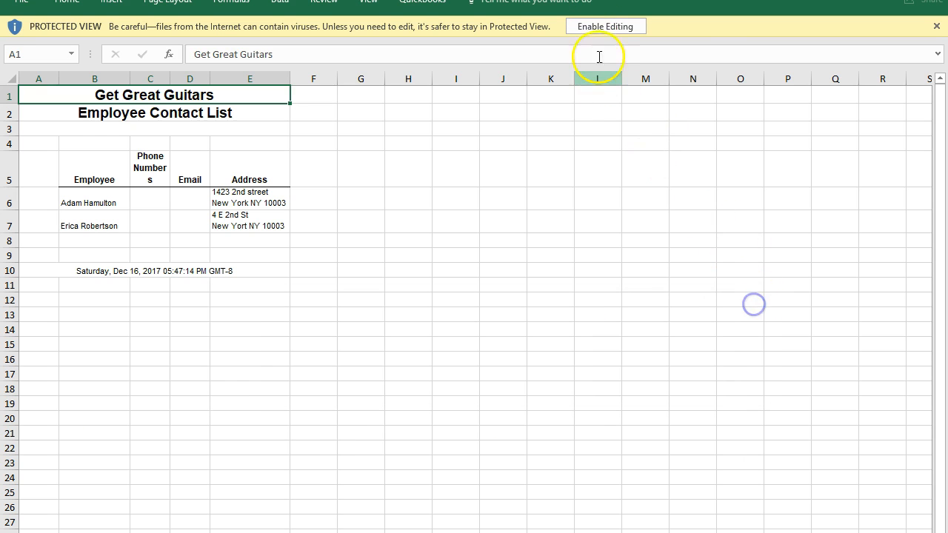
pyautogui.click(598, 27)
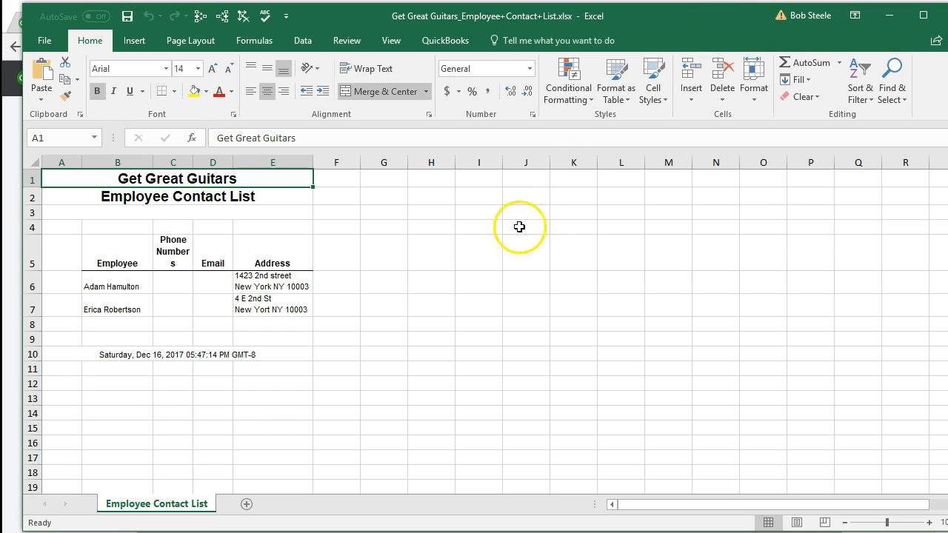
pyautogui.click(386, 306)
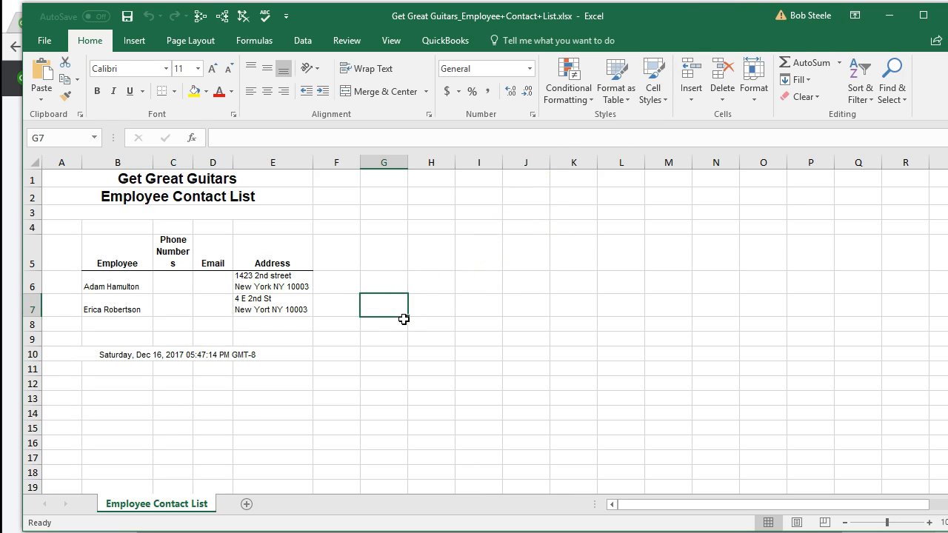
pyautogui.click(44, 41)
# Step: Save the workbook as Get Great Guitars_Employee+Contact+List.xlsx in the Excel Docs 6 folder
pyautogui.click(63, 186)
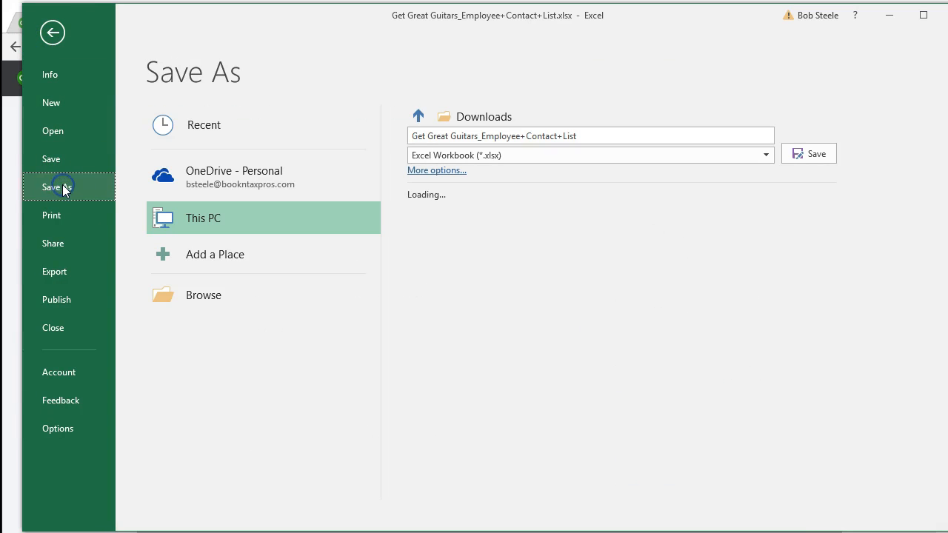
pyautogui.click(164, 297)
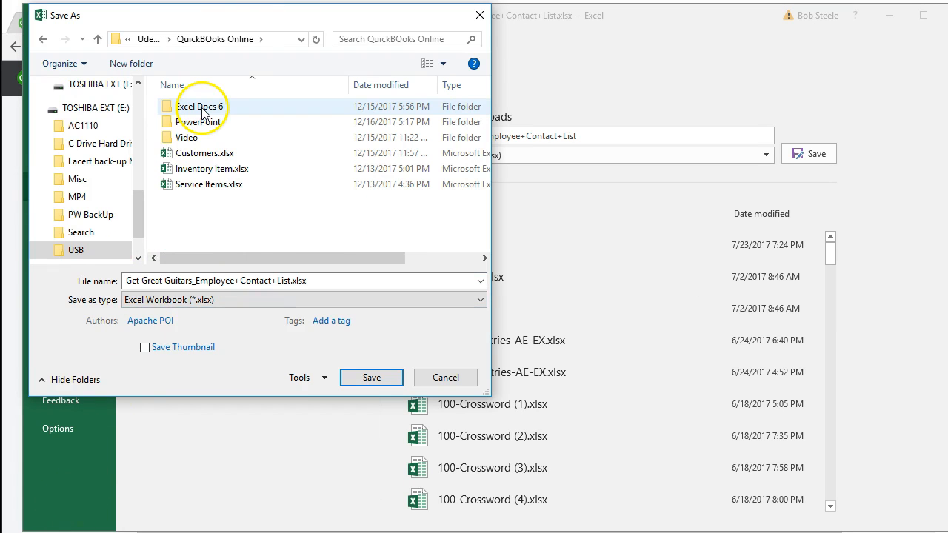
pyautogui.doubleClick(200, 108)
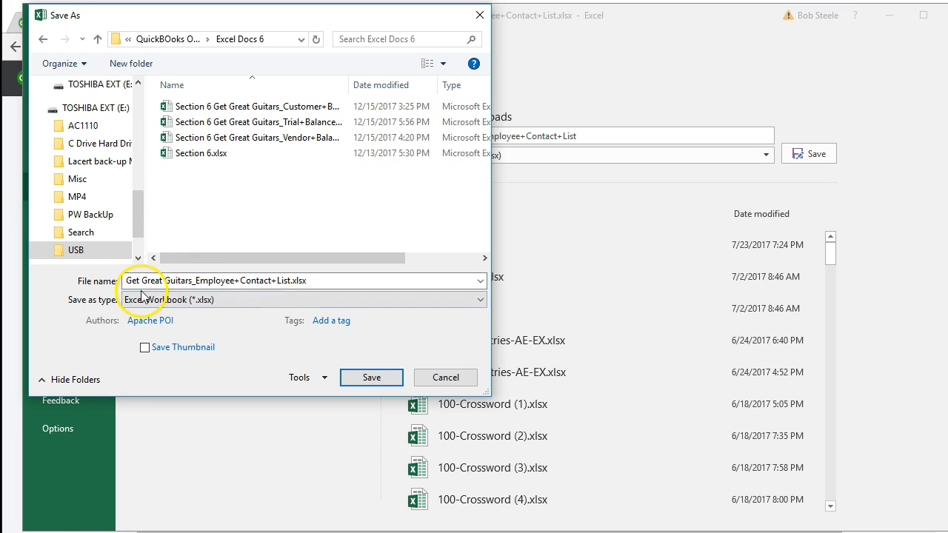
pyautogui.click(204, 285)
pyautogui.click(373, 379)
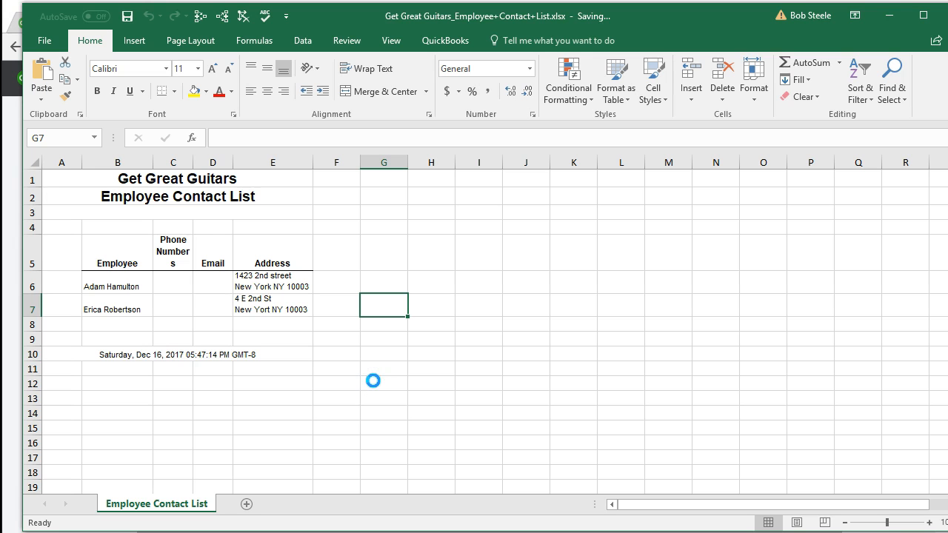